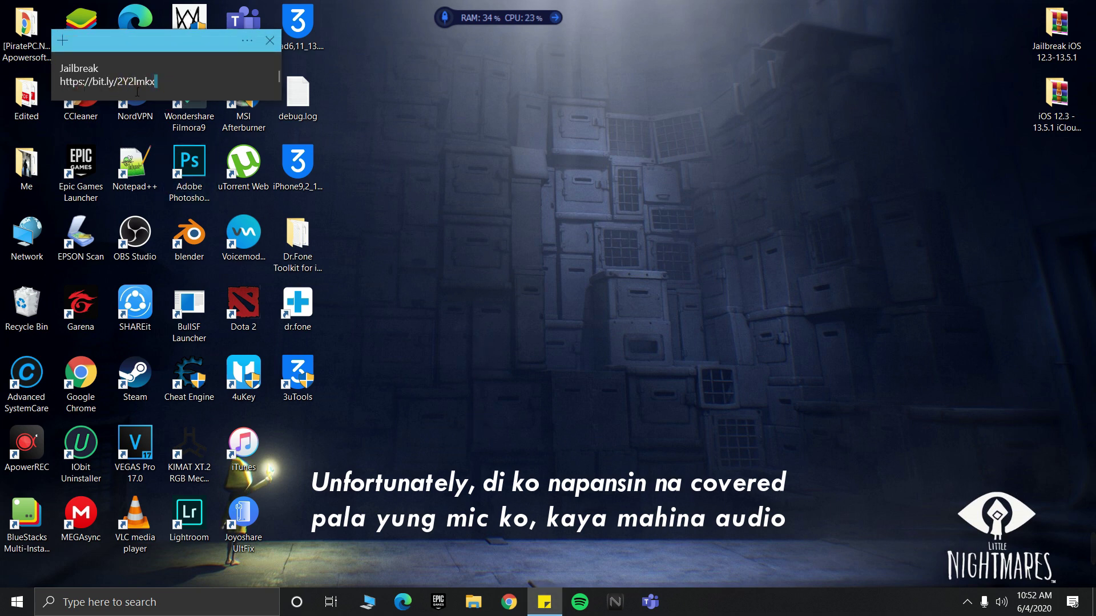
drag(157, 82, 57, 84)
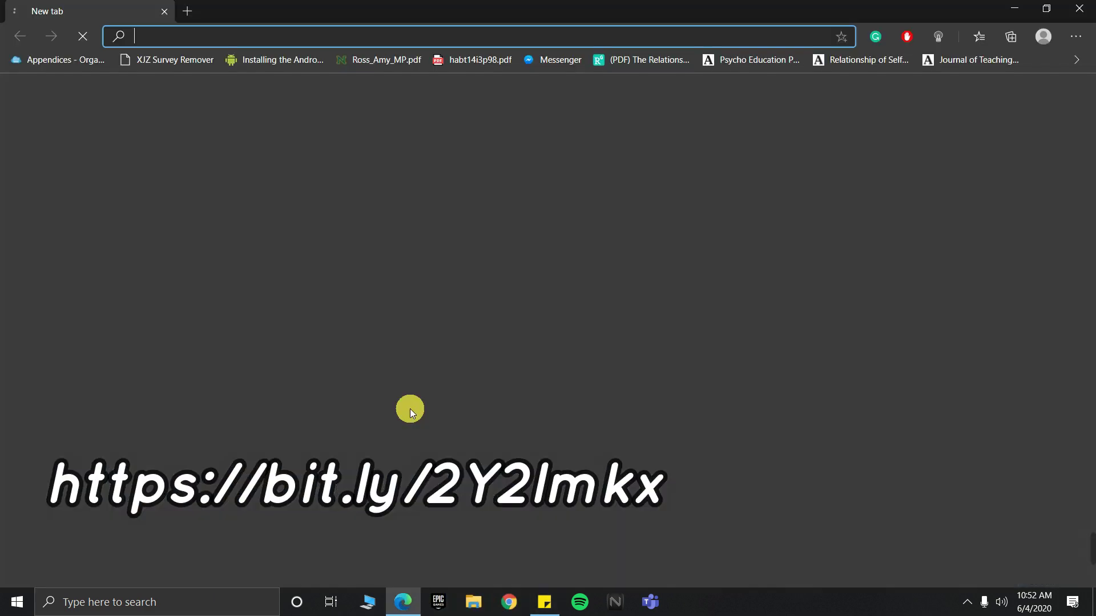
Step: Follow the pasted bit.ly link, download Checkra1n Windows.zip from Google Drive, and close the InPrivate window
text(https://bit.ly/2Y2lmkx)
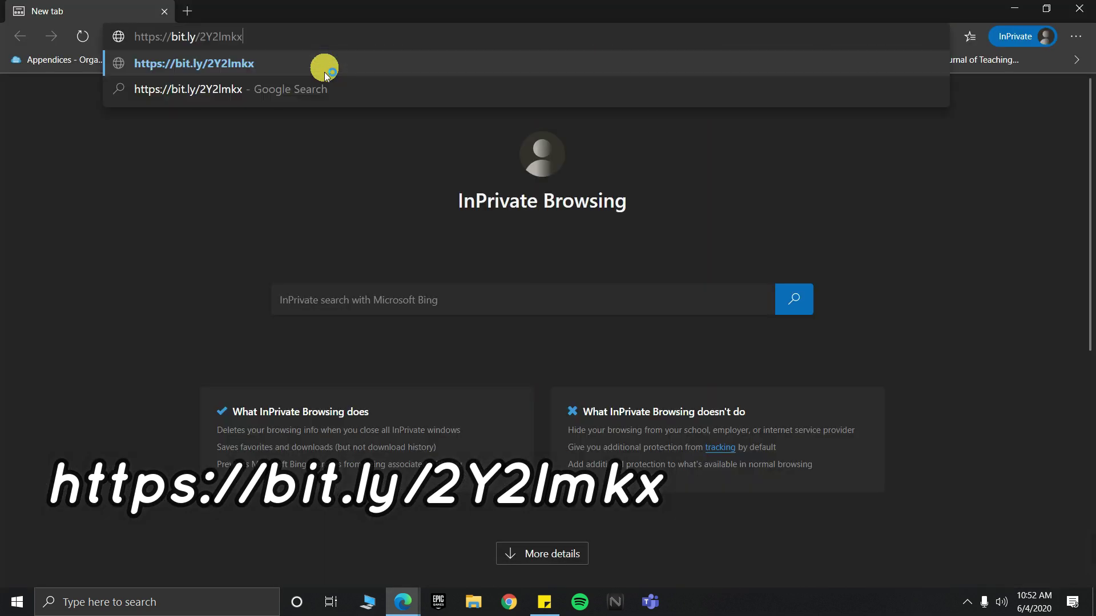
click(325, 67)
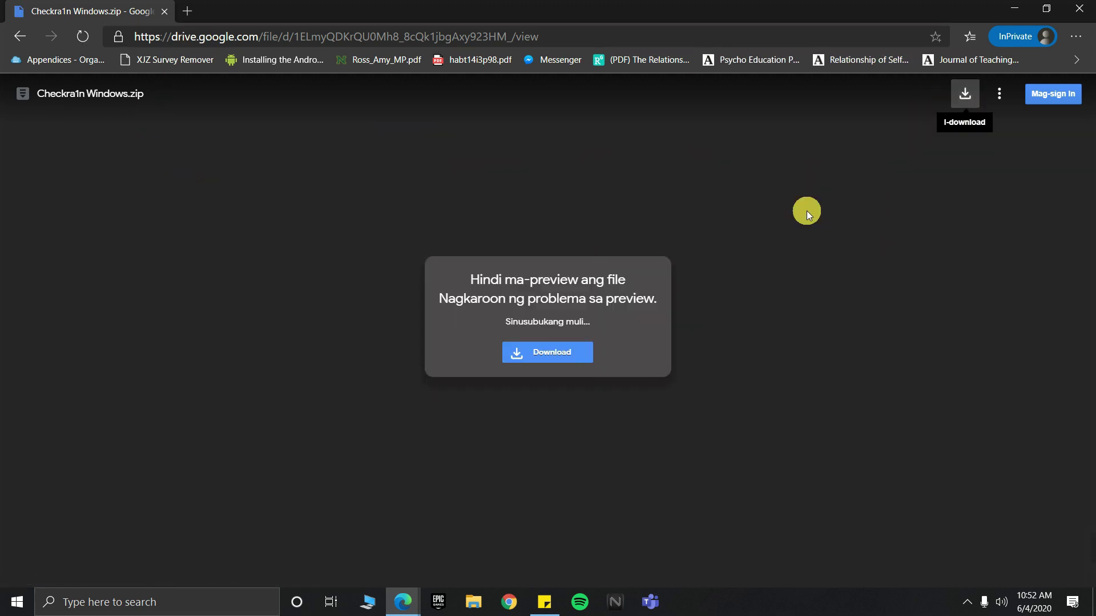
click(551, 354)
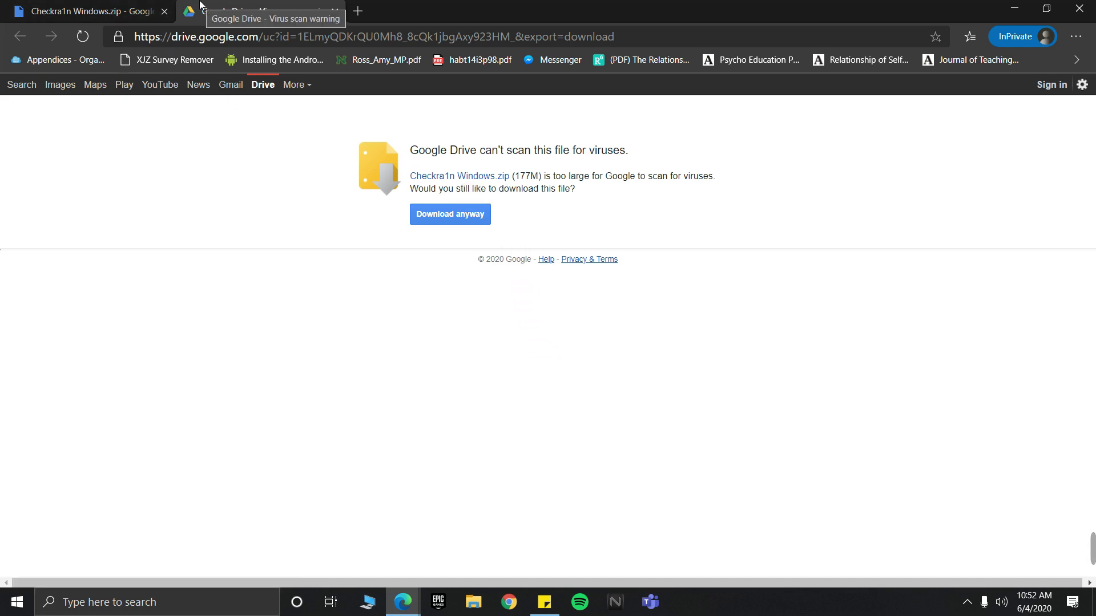
click(1079, 8)
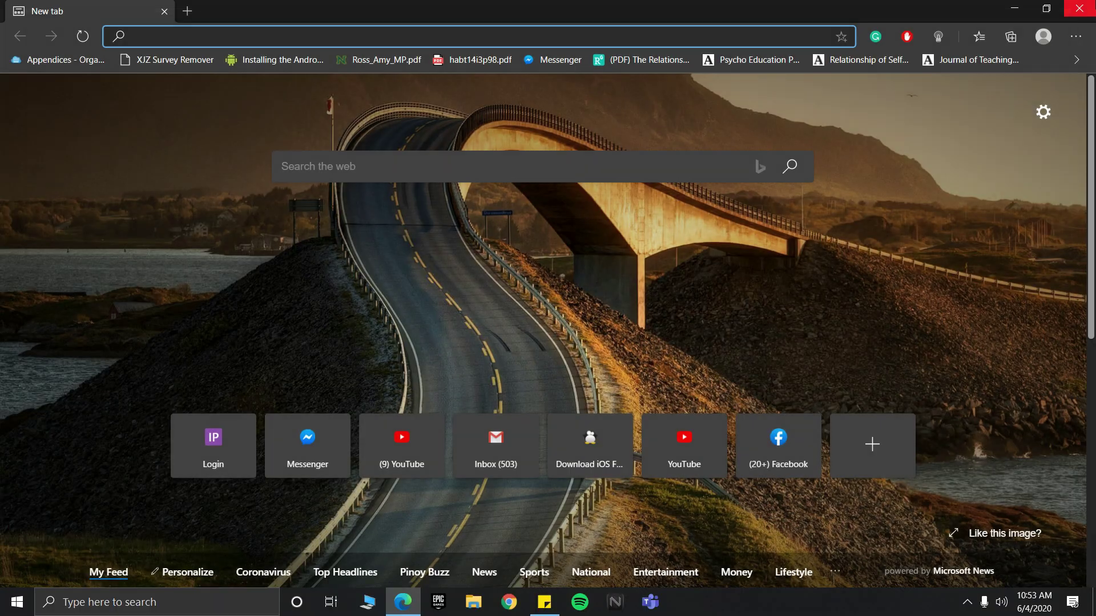
Step: Close the remaining Edge window and open the Jailbreak iOS 12.3-13.5.1 folder in File Explorer
click(1079, 8)
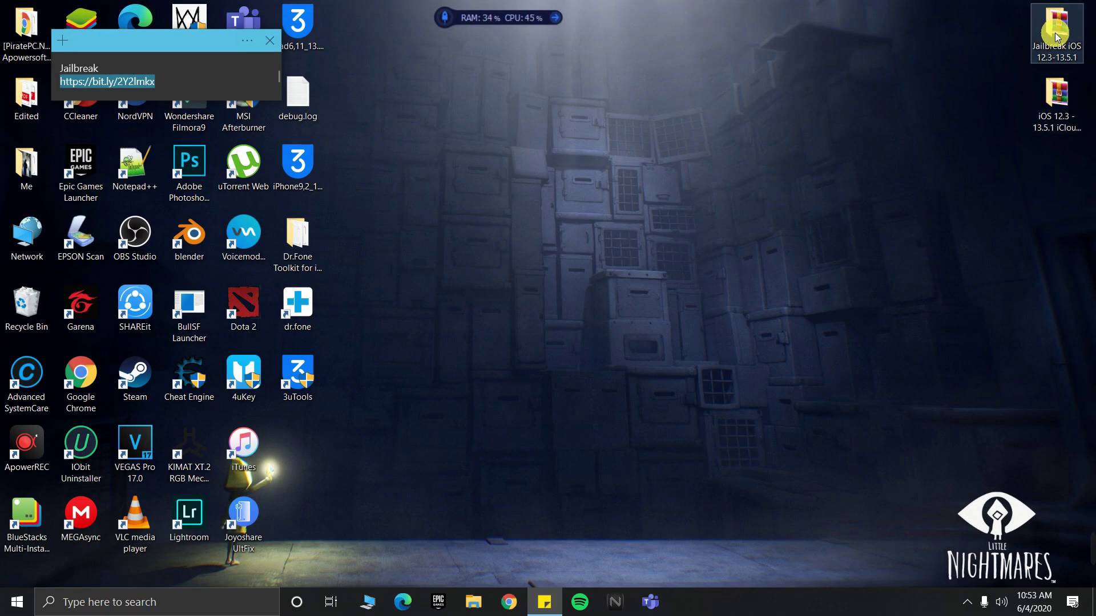
double_click(1055, 33)
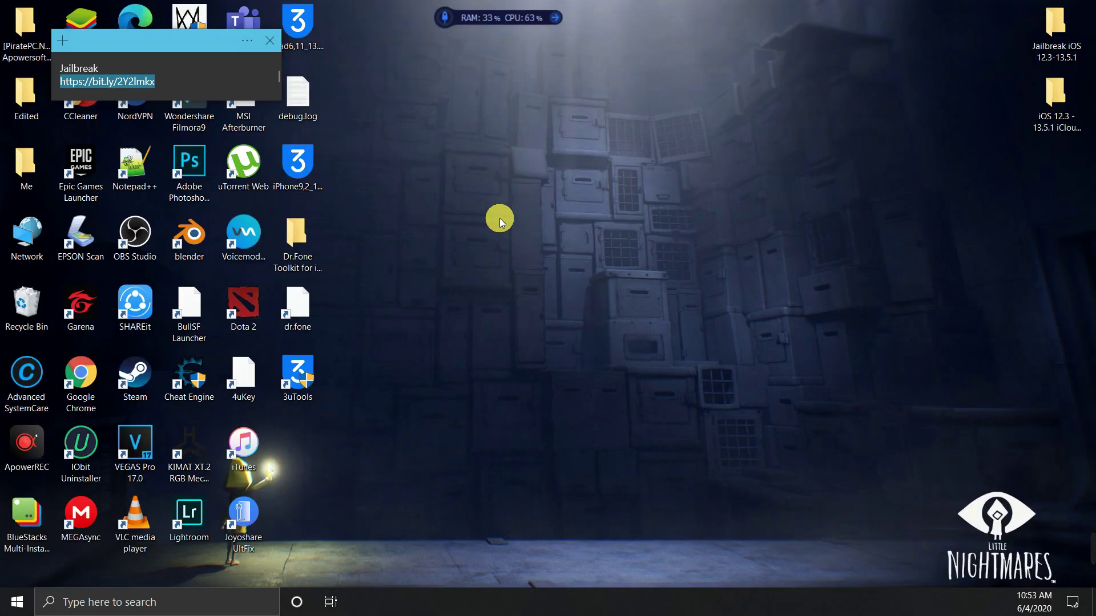
double_click(1045, 54)
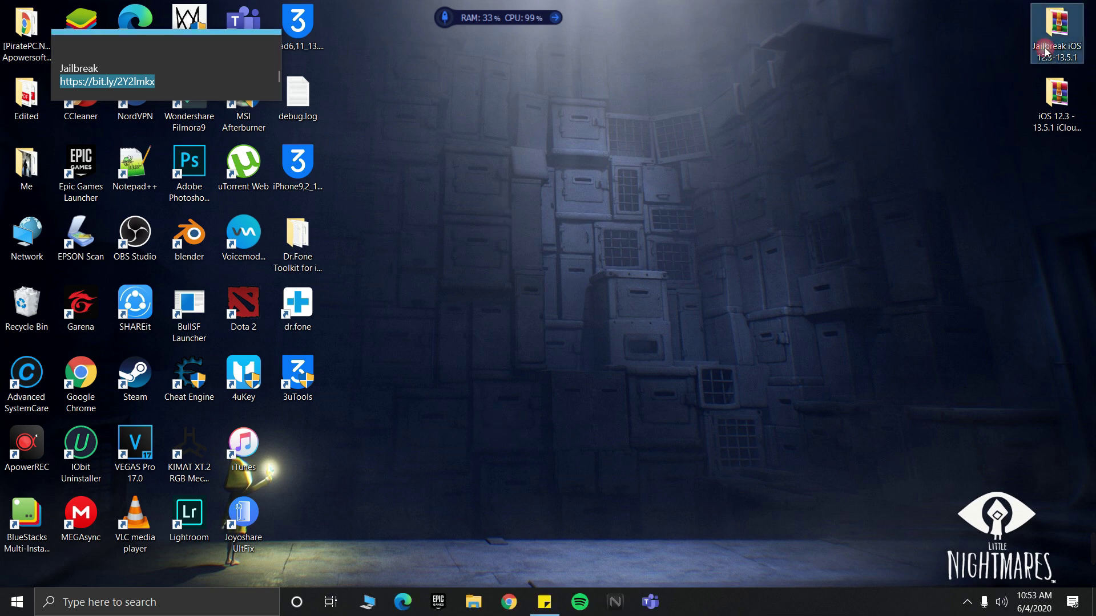
click(514, 285)
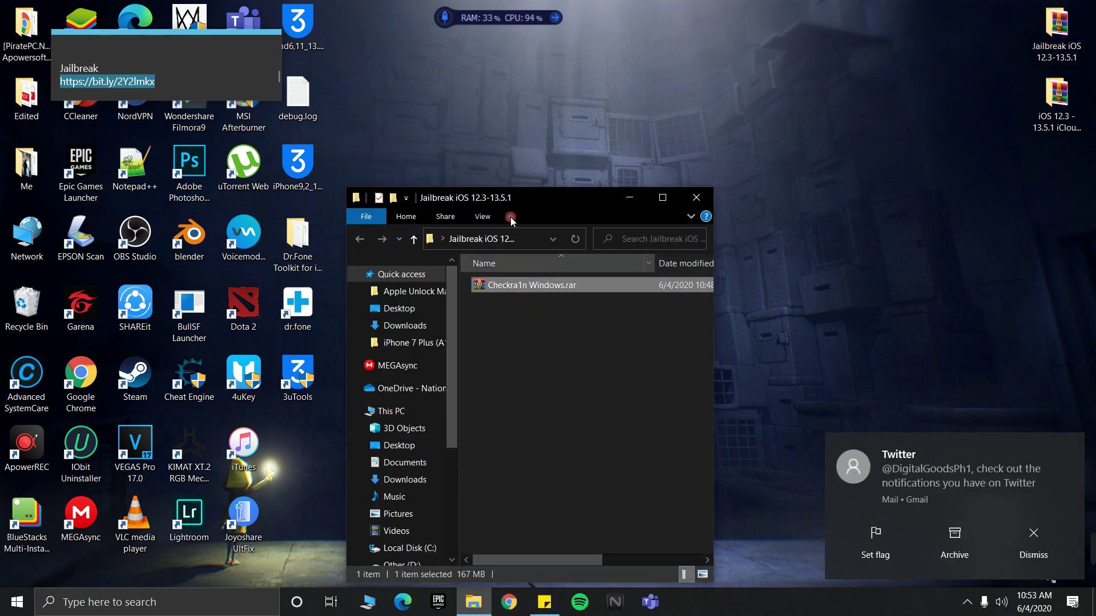
drag(514, 197, 493, 135)
Step: Extract Checkra1n Windows.rar to Checkra1n Windows\ and open its inner Checkra1n Windows folder
double_click(527, 224)
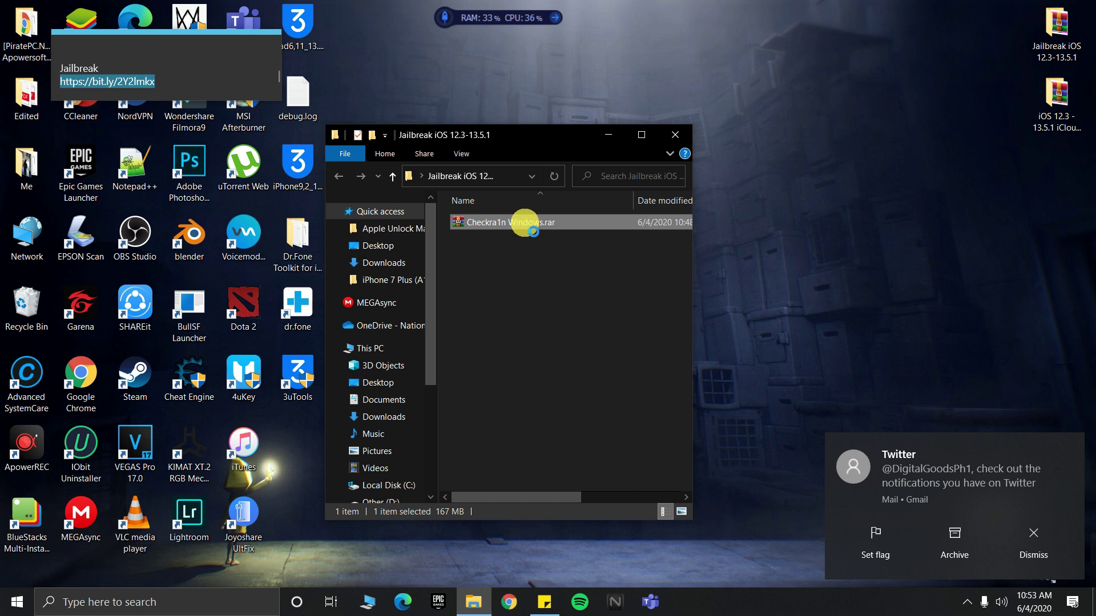
right_click(525, 222)
click(612, 318)
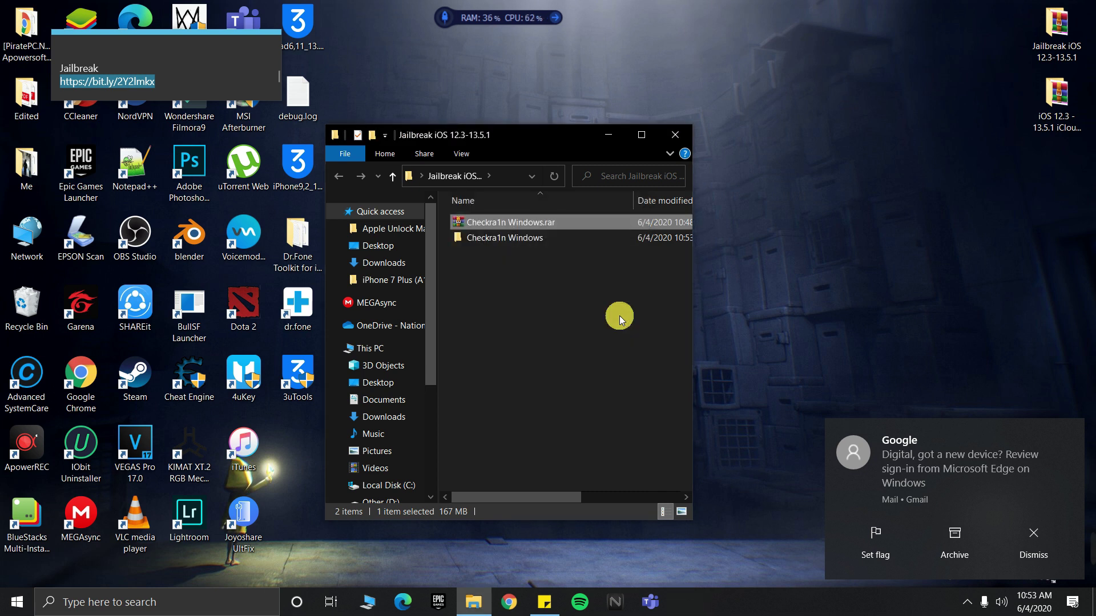
drag(505, 150, 568, 129)
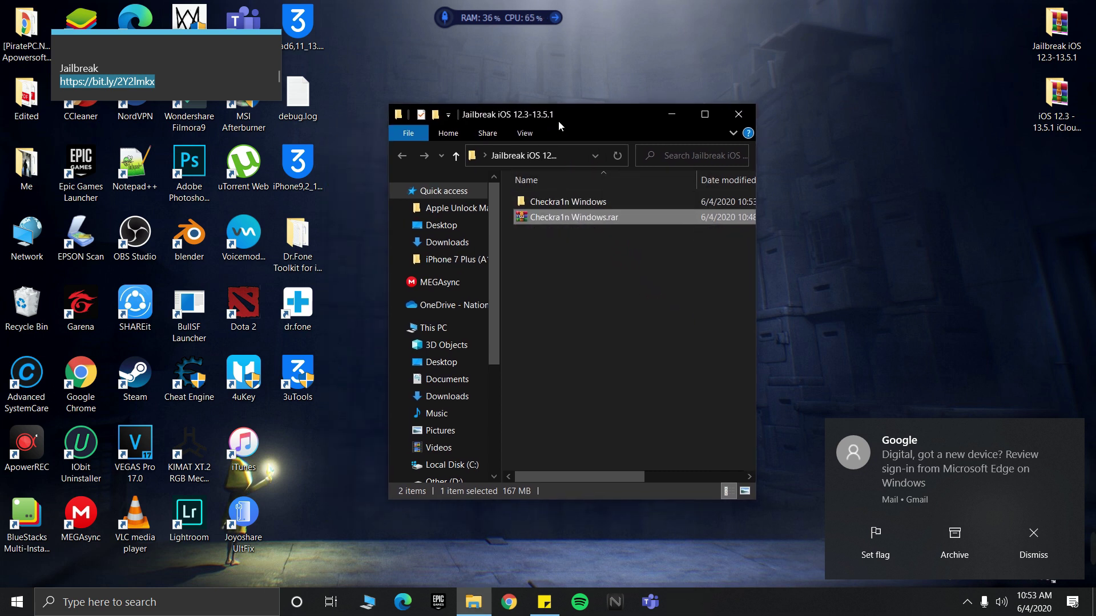
double_click(596, 204)
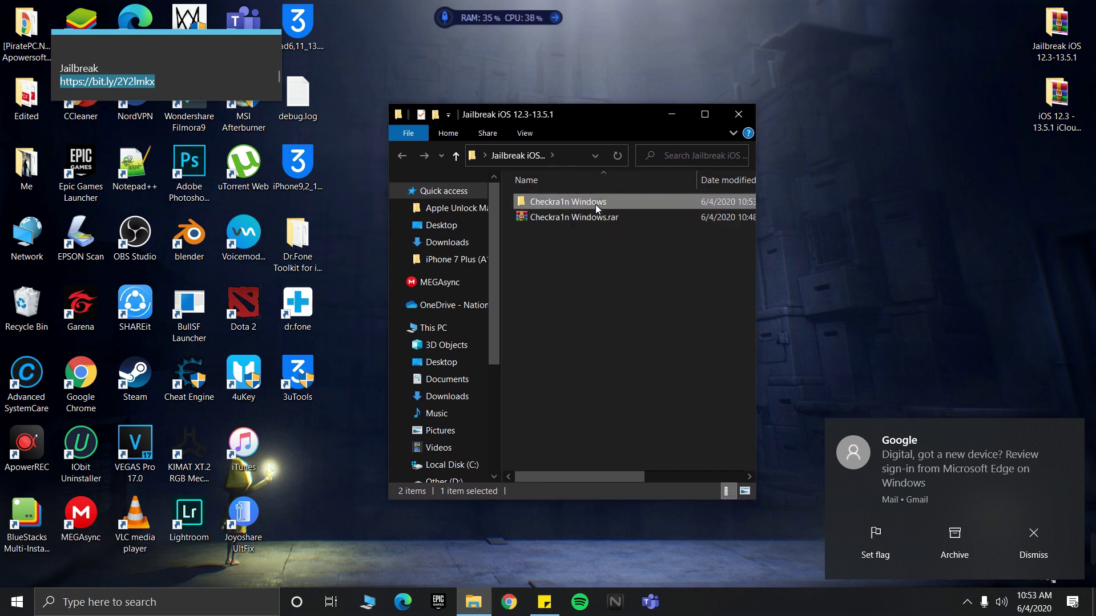
double_click(594, 205)
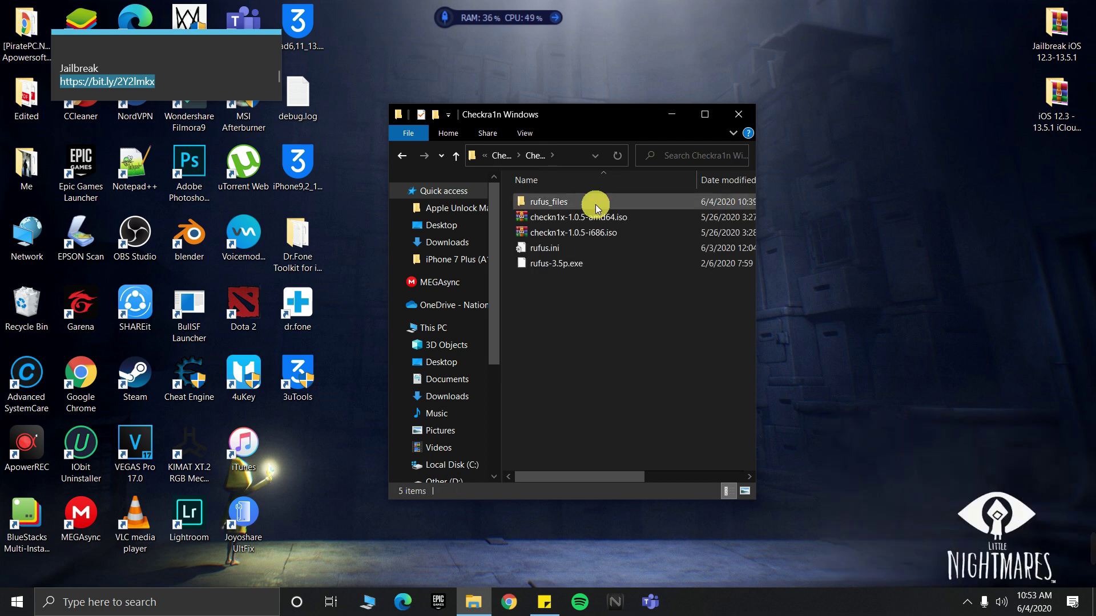
Step: Run rufus-3.5p.exe, reposition the Rufus window, and bring up the boot image file picker
click(612, 265)
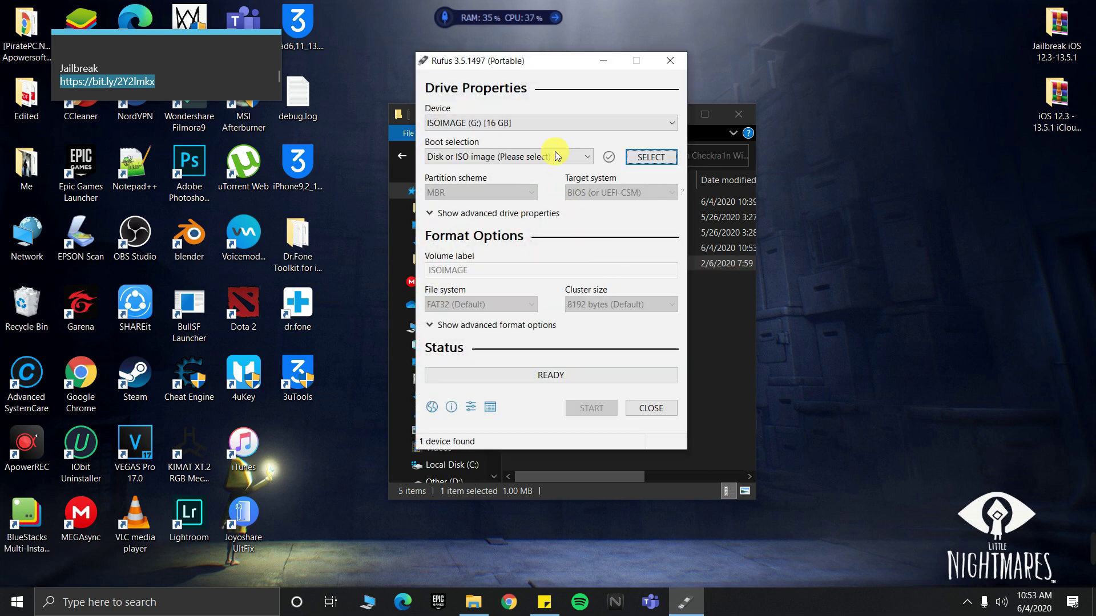
drag(532, 65, 574, 77)
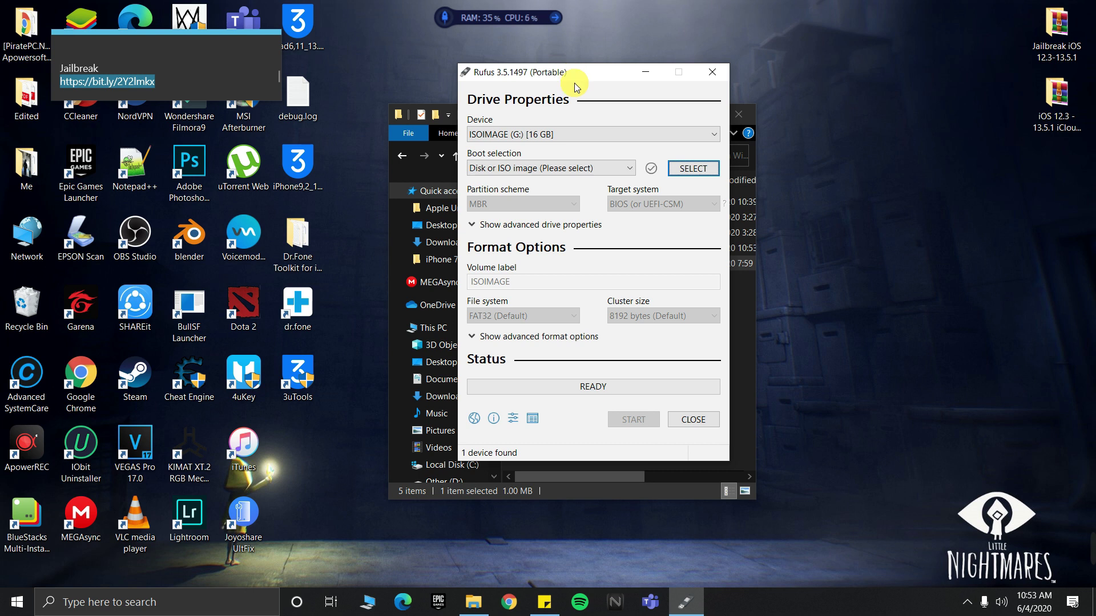
drag(546, 78, 599, 81)
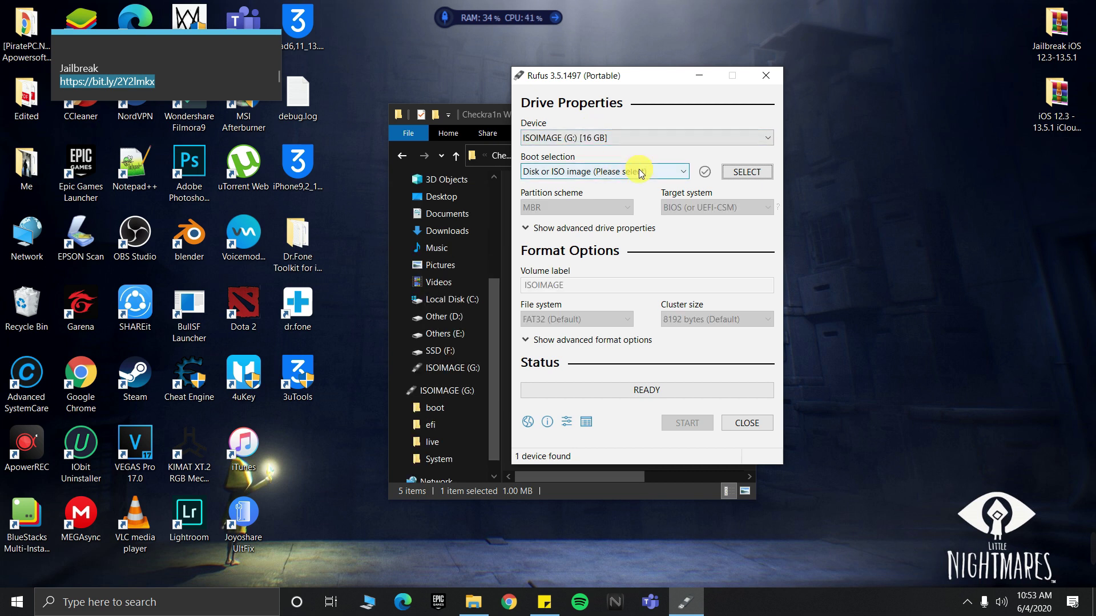
drag(626, 81, 556, 72)
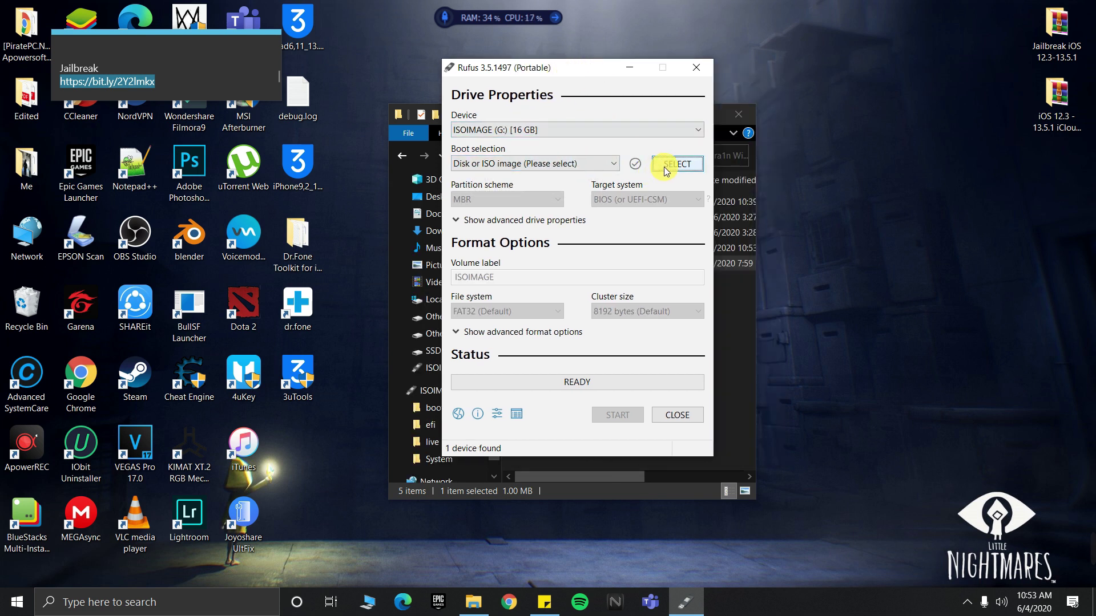
click(666, 170)
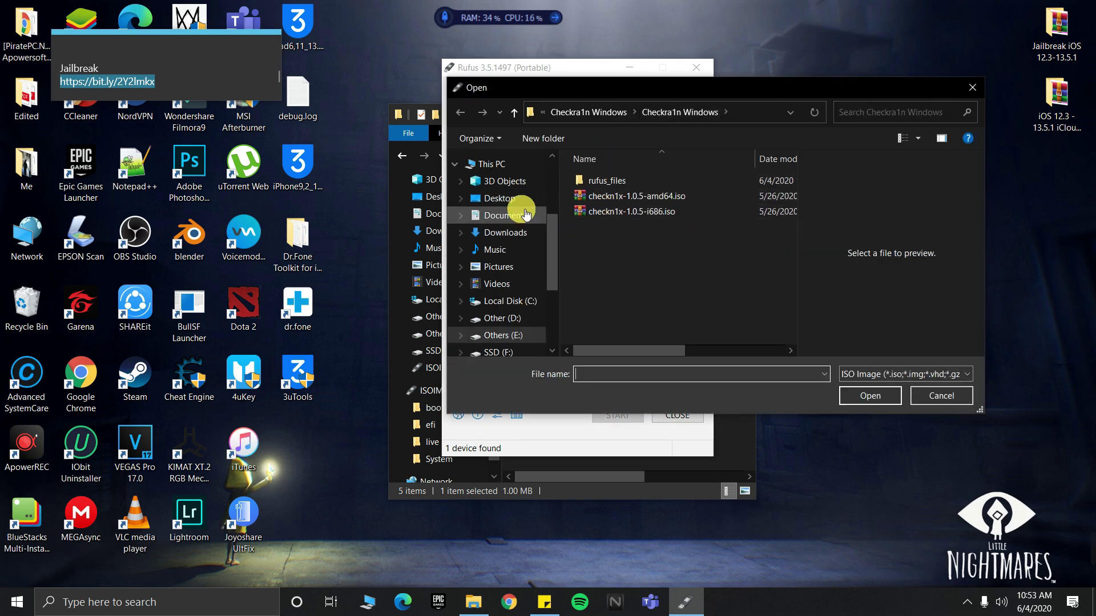
Step: Browse the Open dialog to Desktop > Jailbreak iOS 12.3-13.5.1 > Checkra1n Windows > Checkra1n Windows
click(513, 198)
click(645, 241)
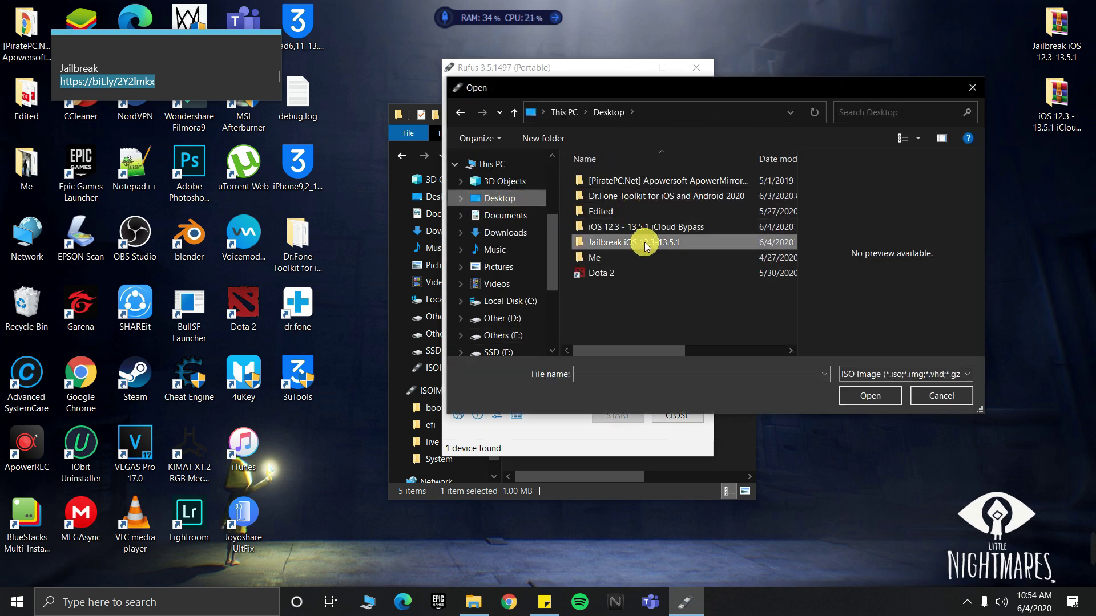
double_click(645, 242)
double_click(631, 183)
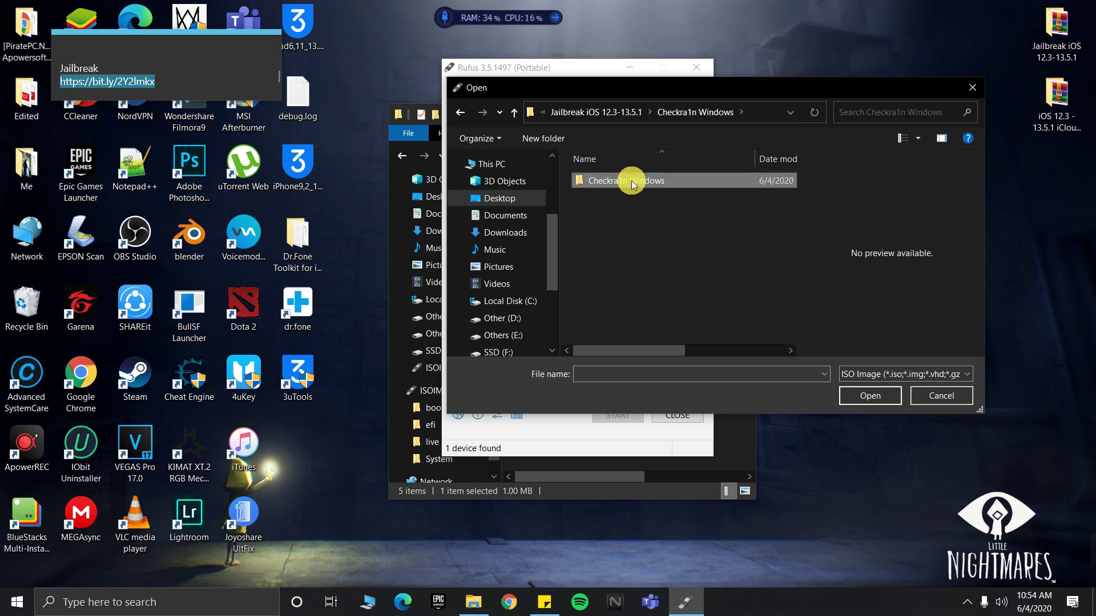
double_click(631, 182)
Step: Pick checkn1x-1.0.5-i686.iso as the file name, then open a new File Explorer window
click(643, 196)
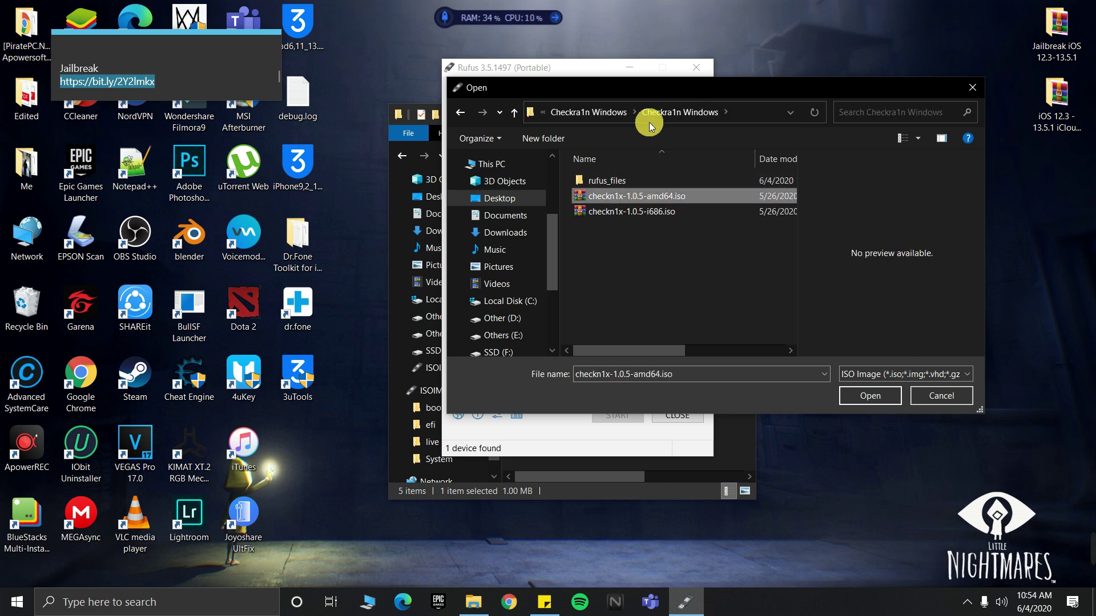
drag(648, 89, 621, 87)
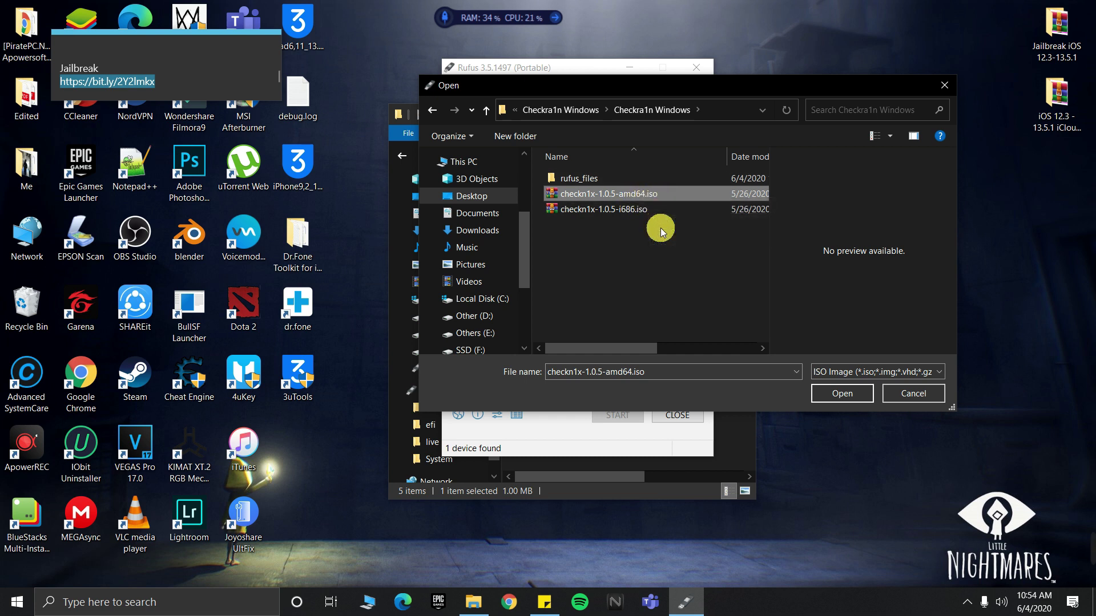
click(639, 210)
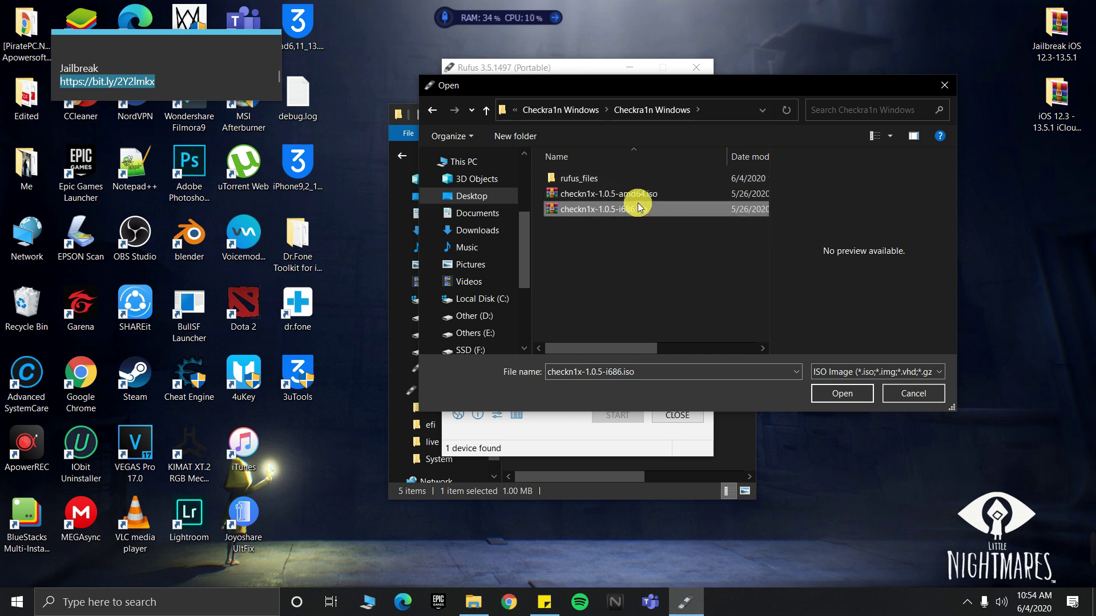
key(super)
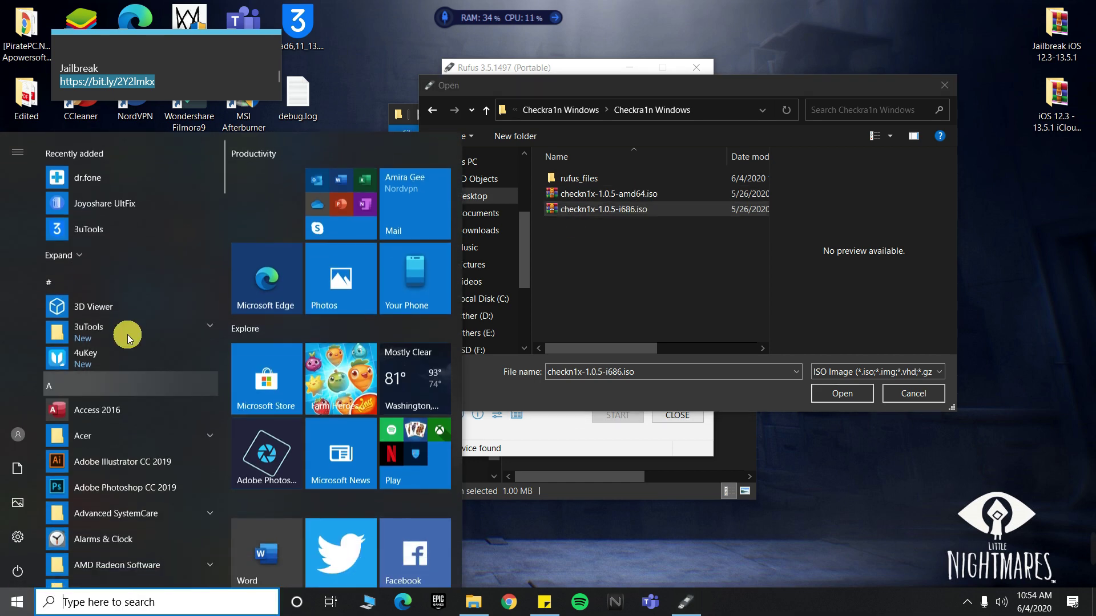
click(371, 600)
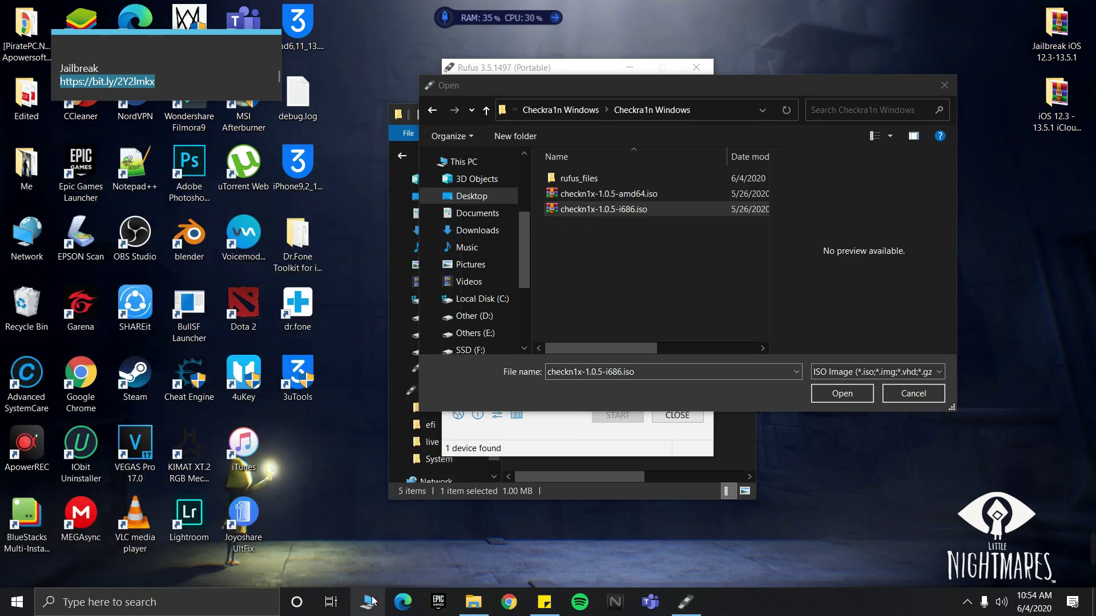
Step: Check This PC's System properties for 64-bit Windows, then load checkn1x-1.0.5-amd64.iso into Rufus
right_click(460, 273)
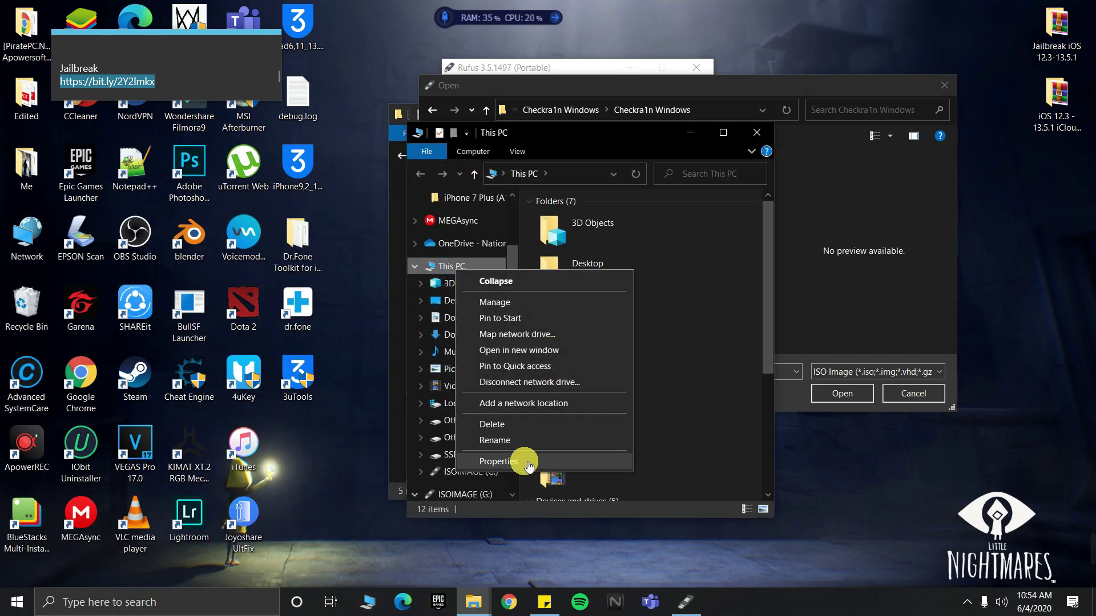
click(551, 461)
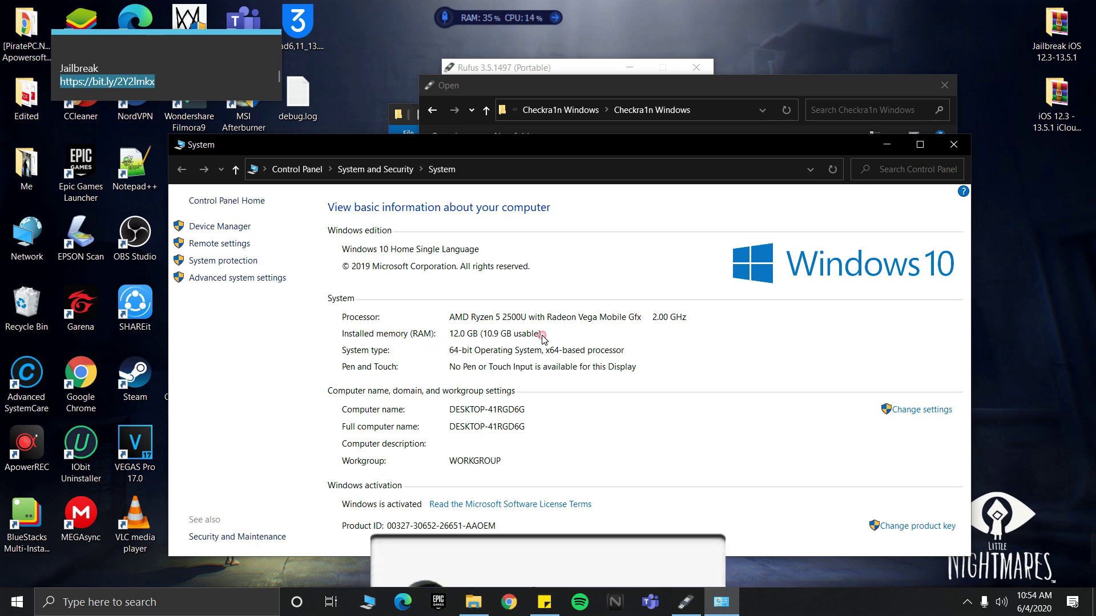
click(953, 144)
double_click(640, 193)
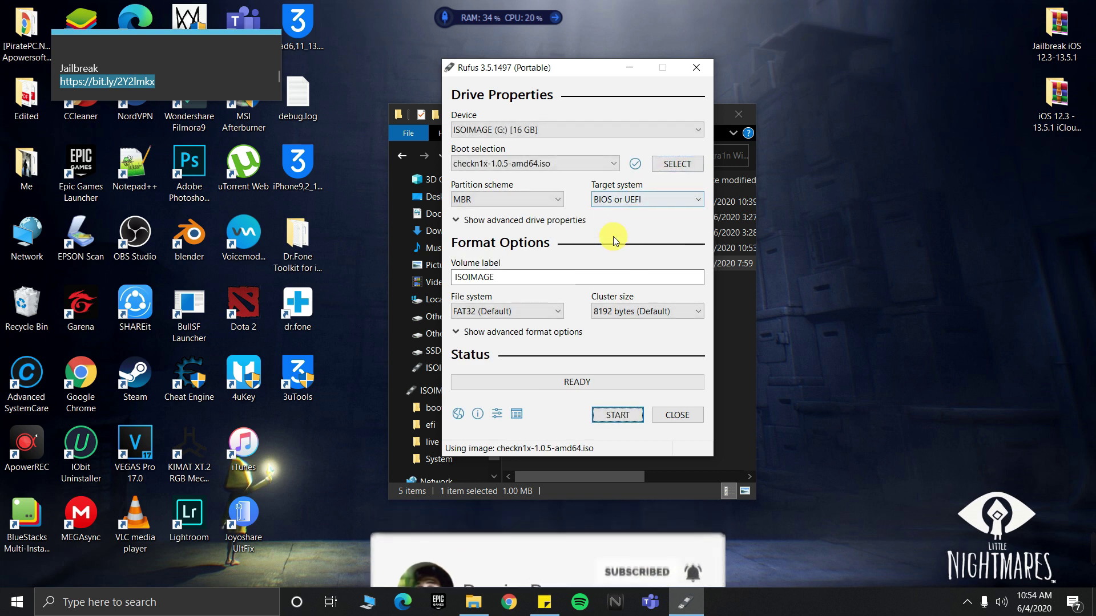
Step: Leave the partition scheme at MBR and start writing the image to the USB drive
click(550, 198)
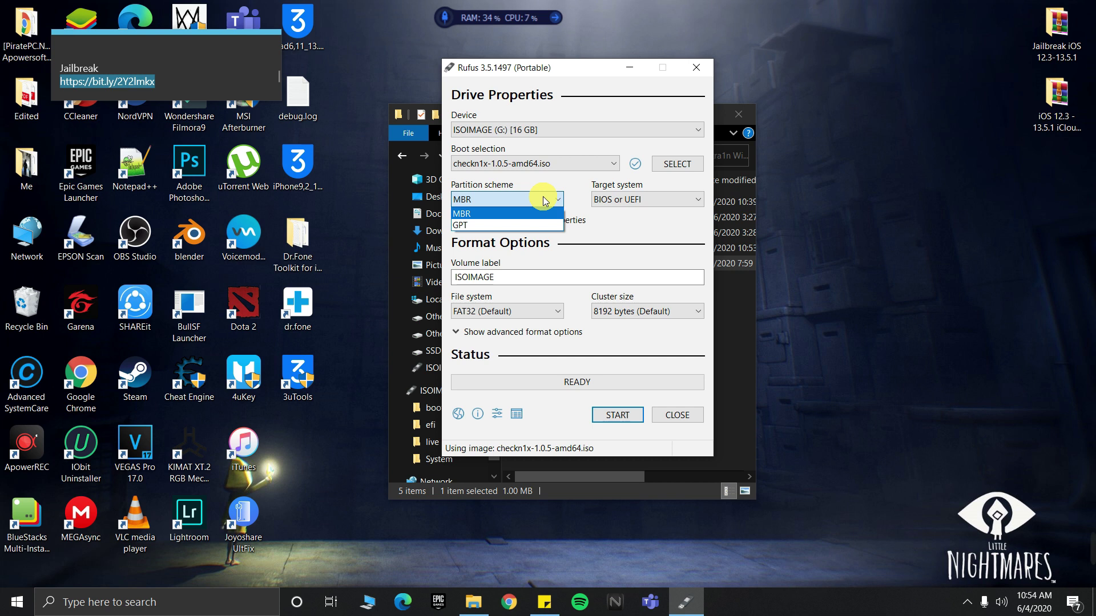
click(545, 200)
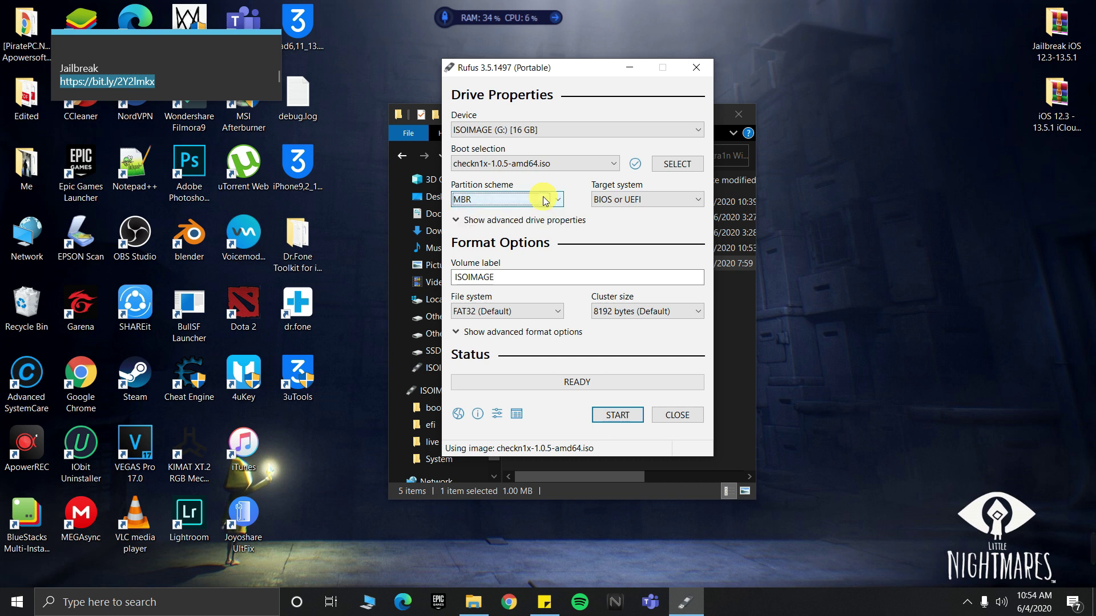
click(545, 199)
click(545, 200)
click(545, 200)
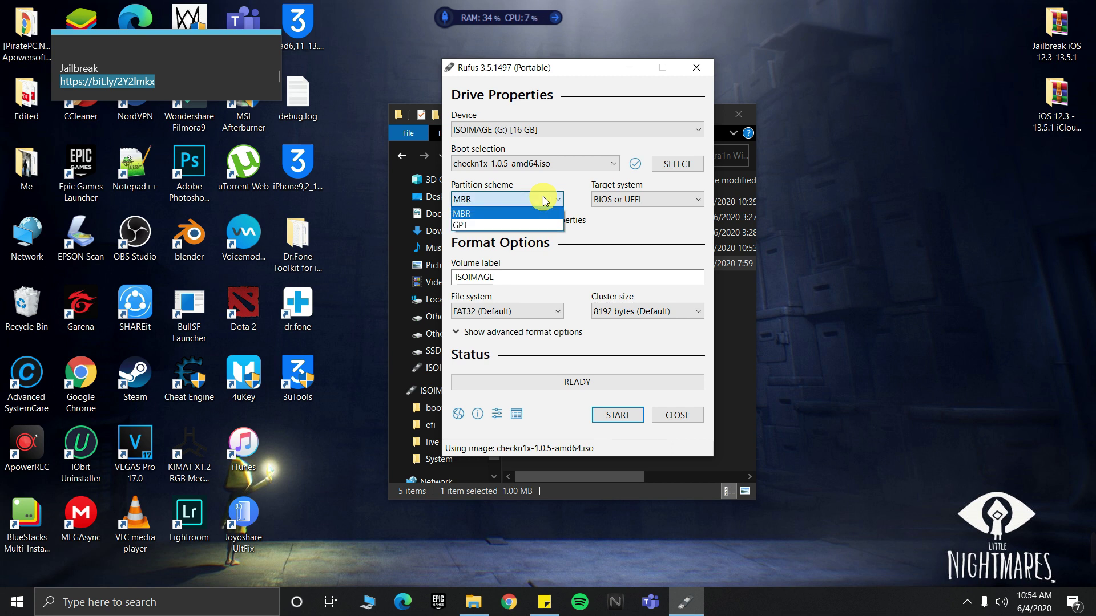
click(545, 200)
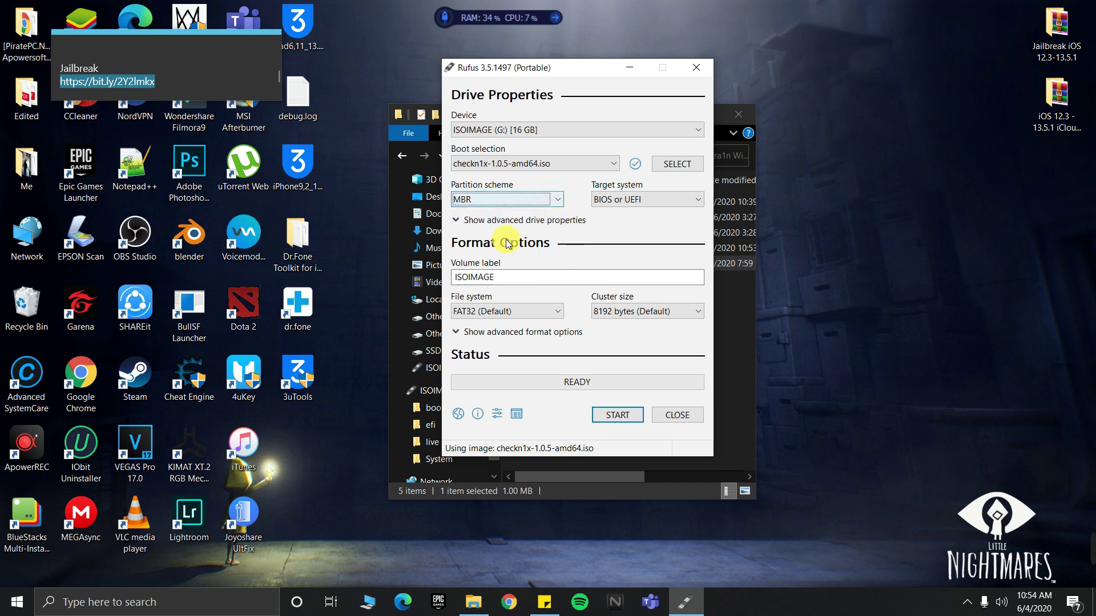
click(622, 415)
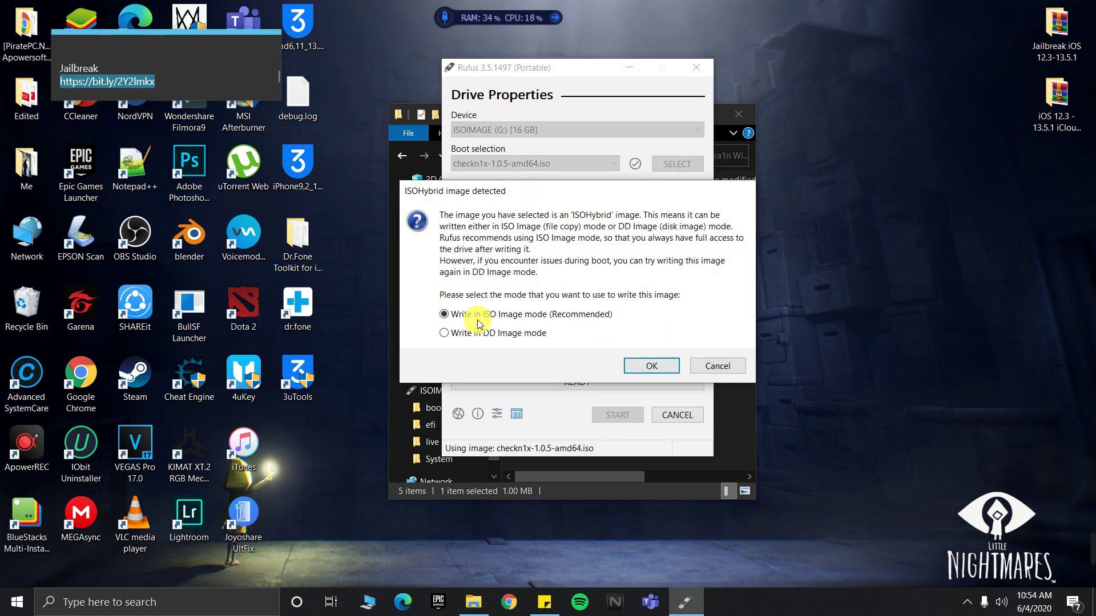
Step: Choose Write in ISO Image mode and accept erasing all data on the 16 GB ISOIMAGE (G:) drive
click(643, 368)
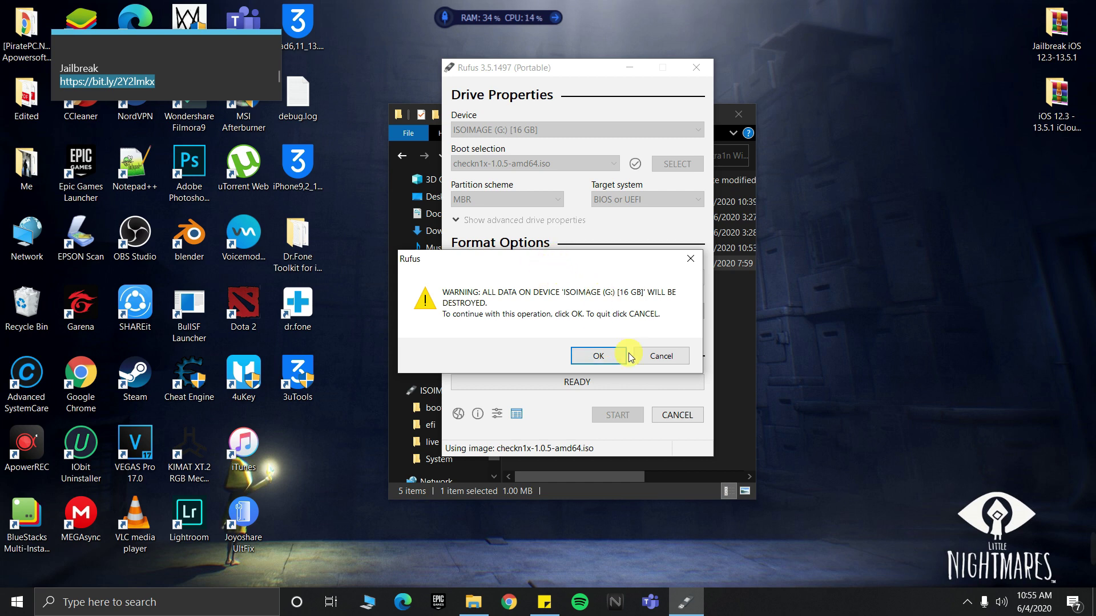
click(599, 358)
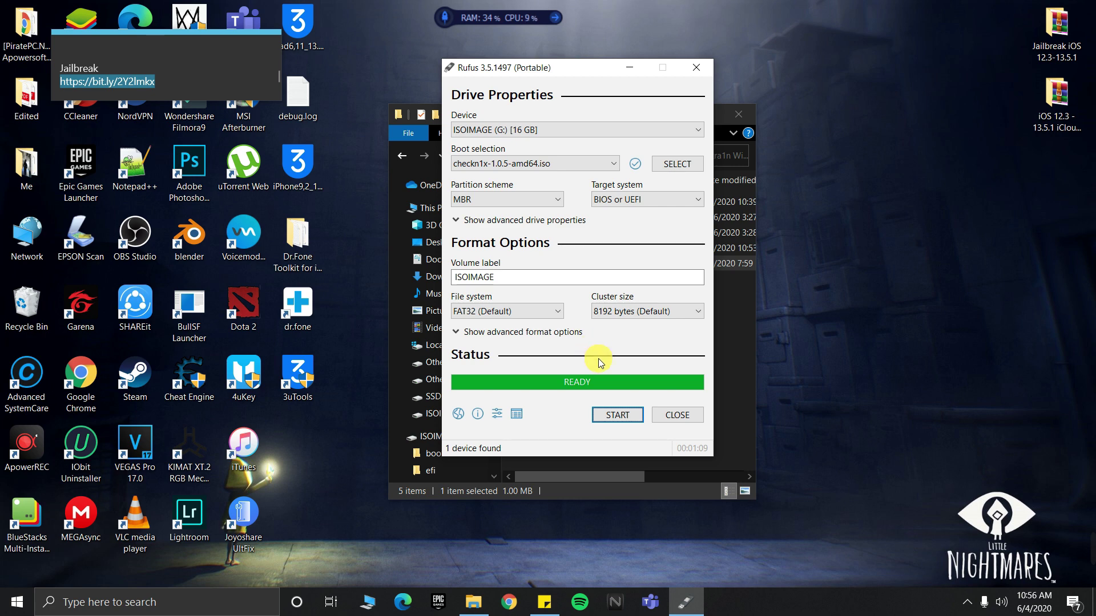
Step: Close the Explorer window and Rufus after the write, then open the hidden system tray icons
drag(558, 66, 850, 99)
click(685, 113)
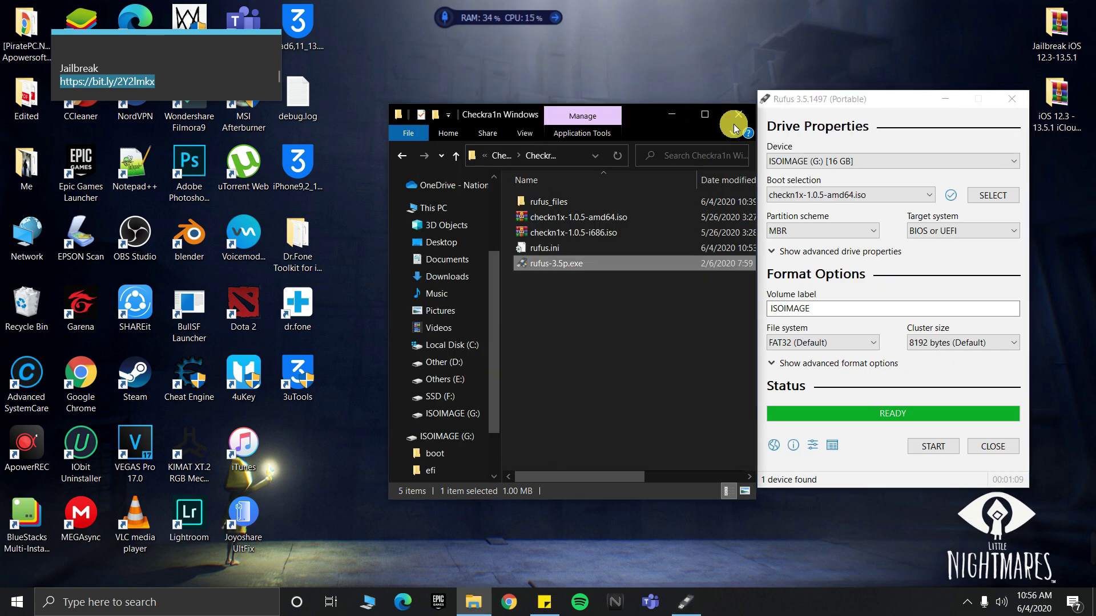
click(735, 121)
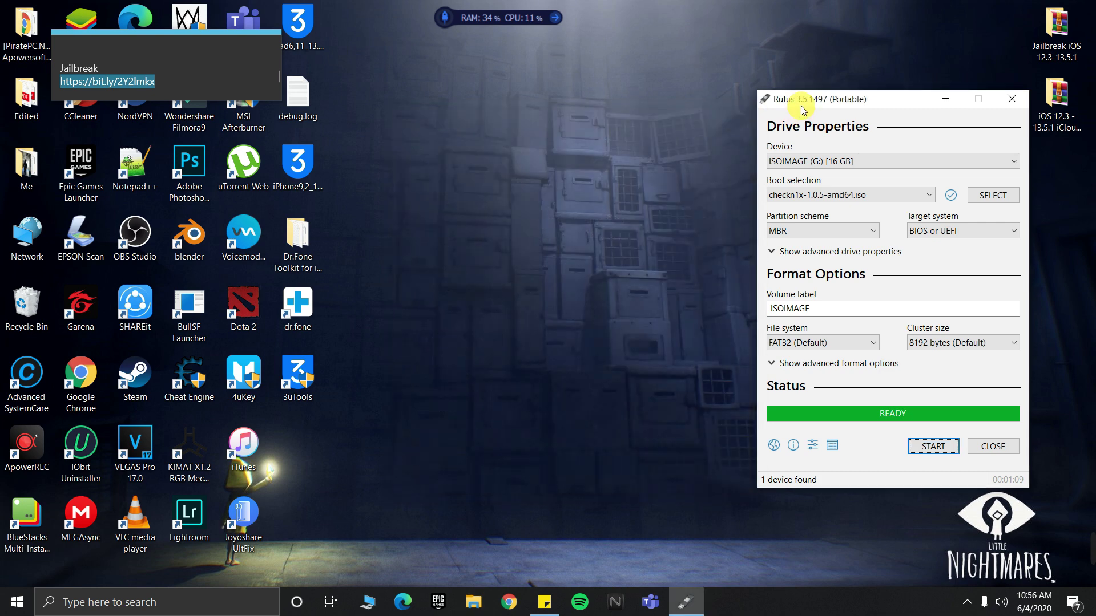
drag(803, 106, 623, 99)
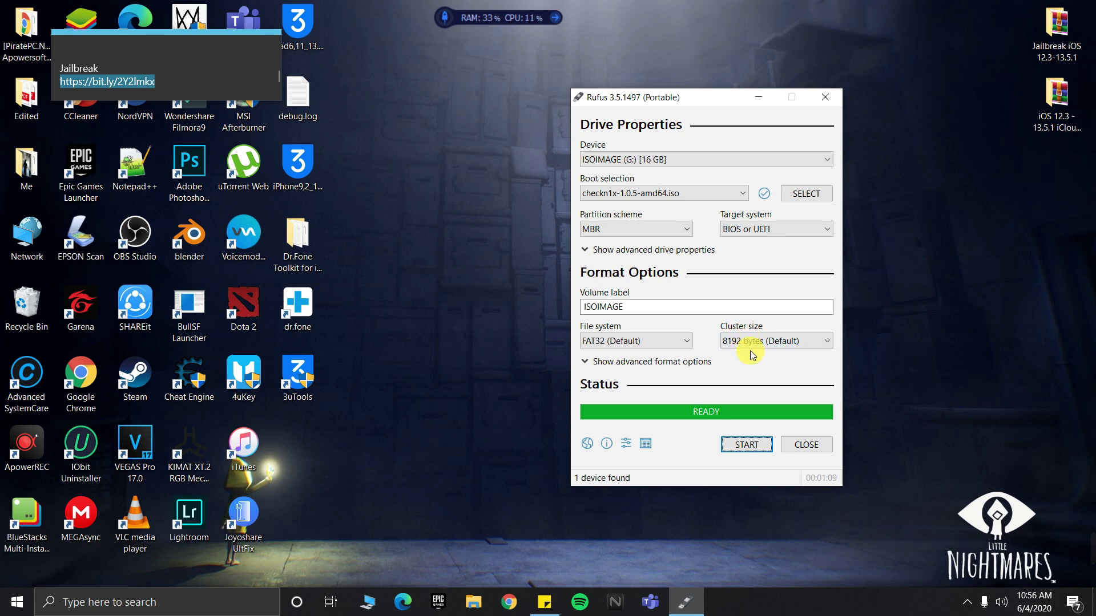
click(806, 444)
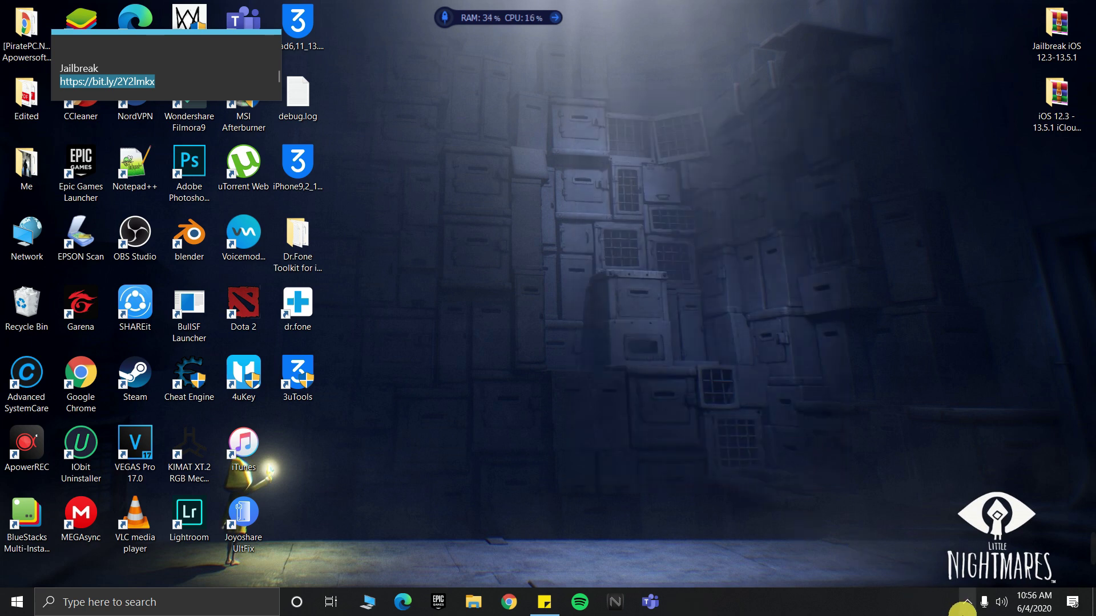
click(965, 610)
click(996, 545)
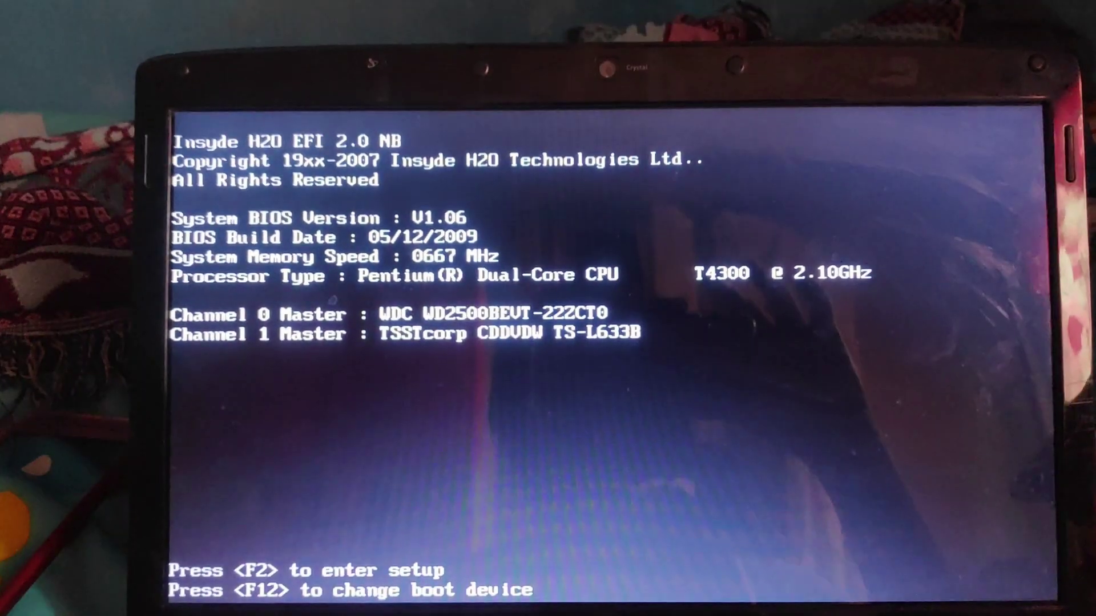
Step: Enter the InsydeH2O Setup Utility with F2 and move to the Main page
key(F2)
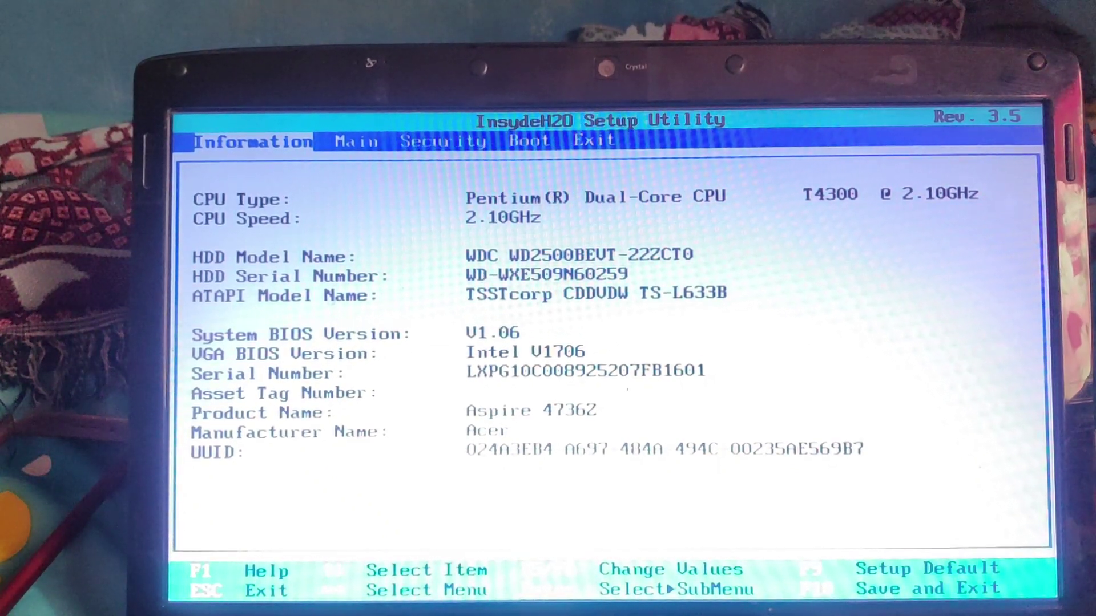
key(Right)
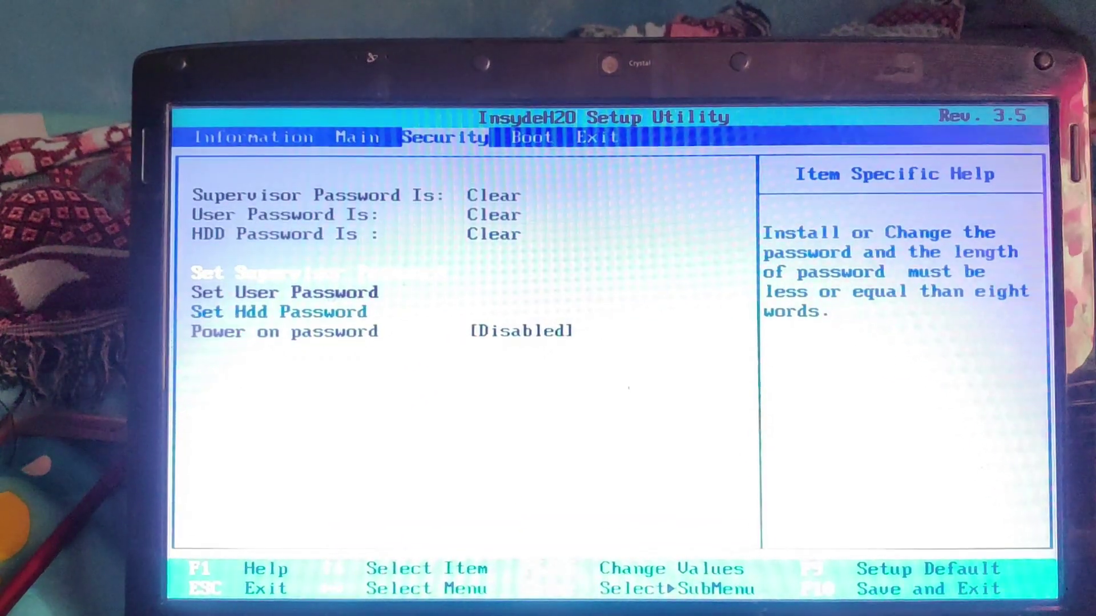
key(Left)
key(Left)
key(Right)
key(Down)
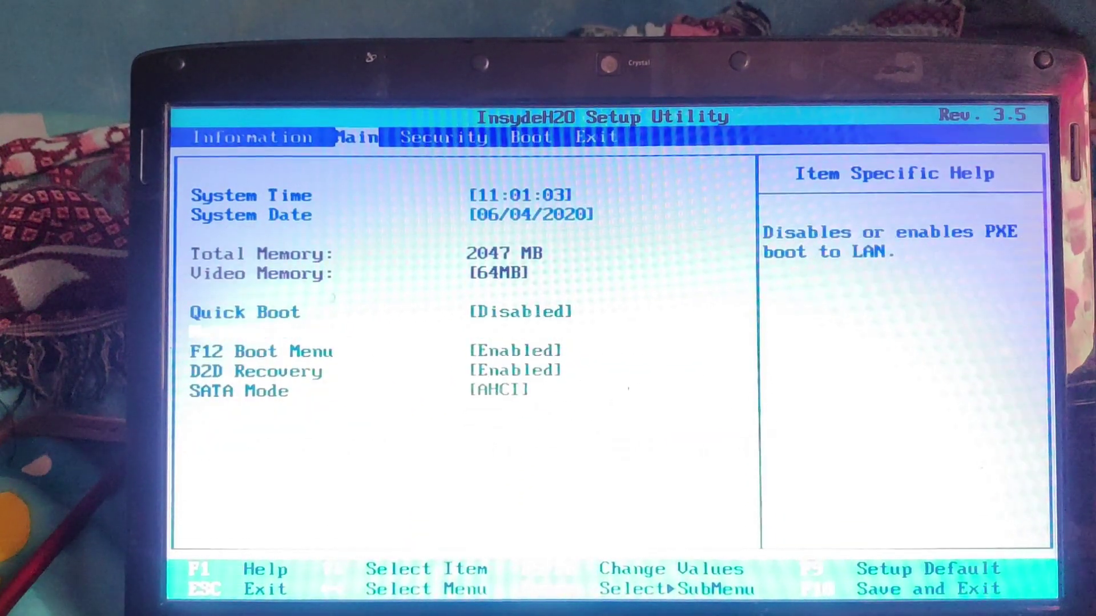
Step: Keep Quick Boot Disabled and F12 Boot Menu Enabled, then request Exit Saving Changes with F10
key(Return)
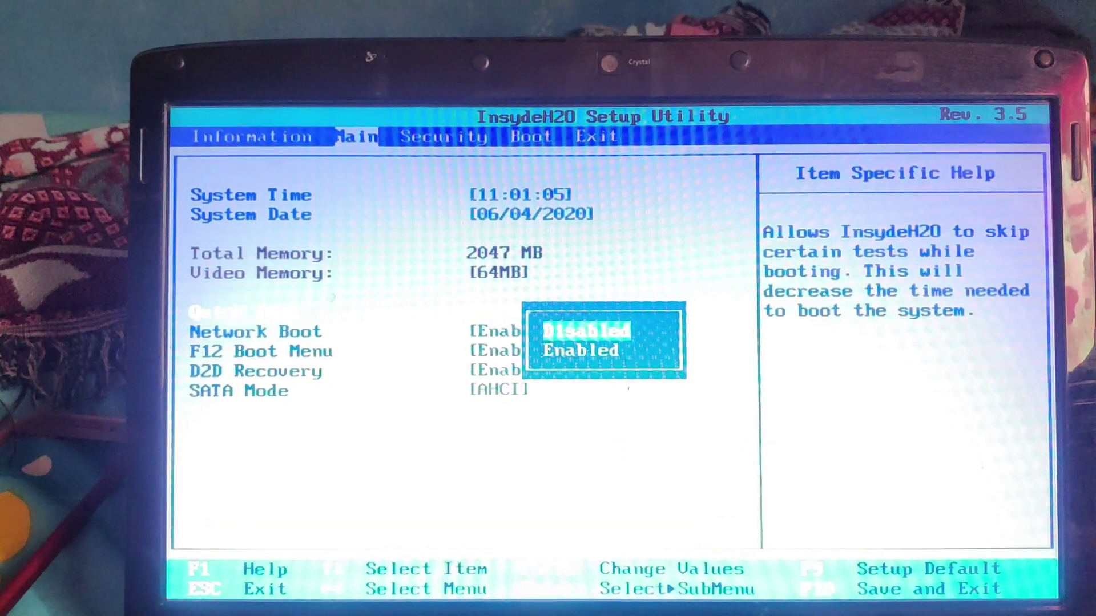
key(Return)
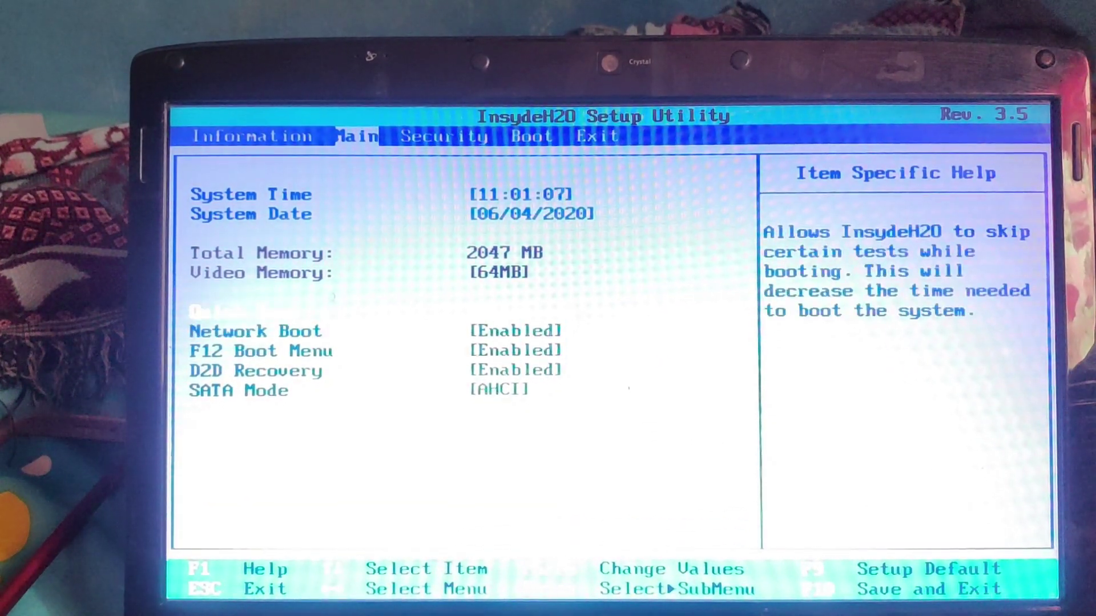
key(Return)
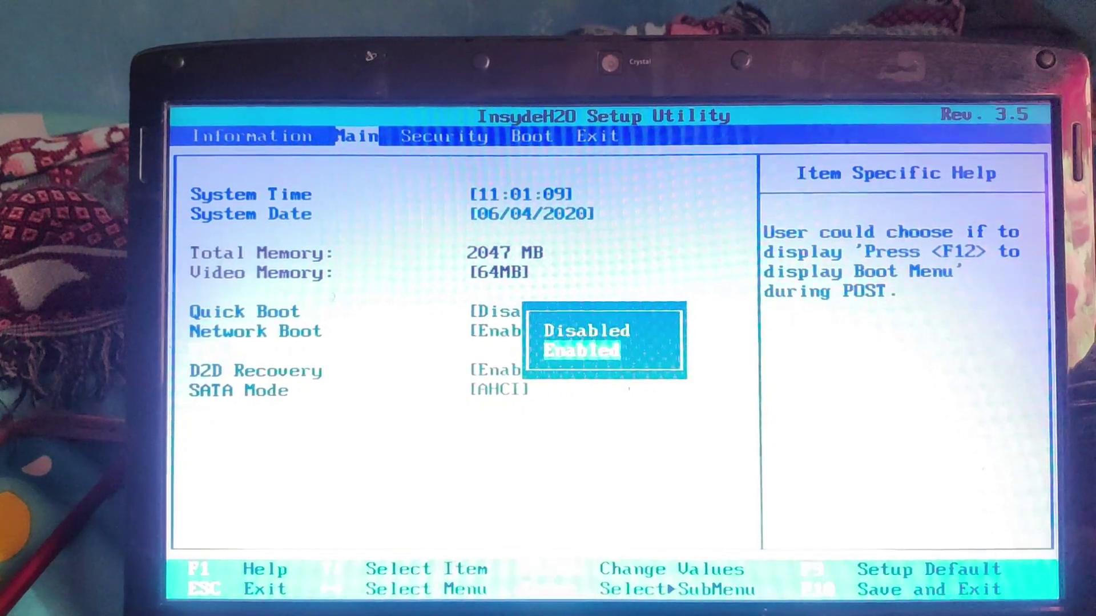
key(Escape)
key(Left)
key(Right)
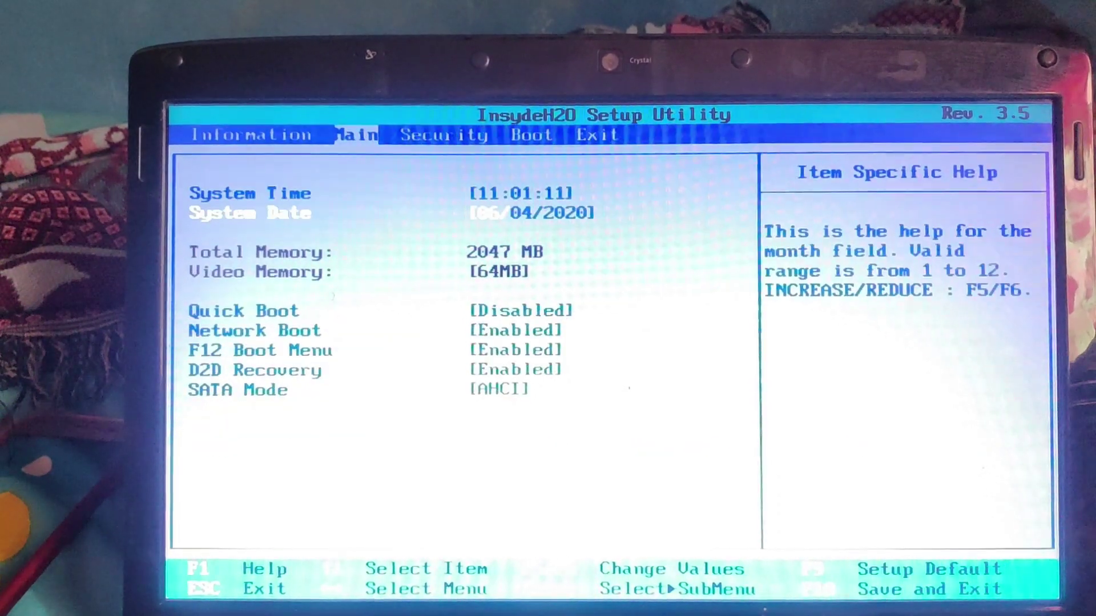
key(Down)
key(Down)
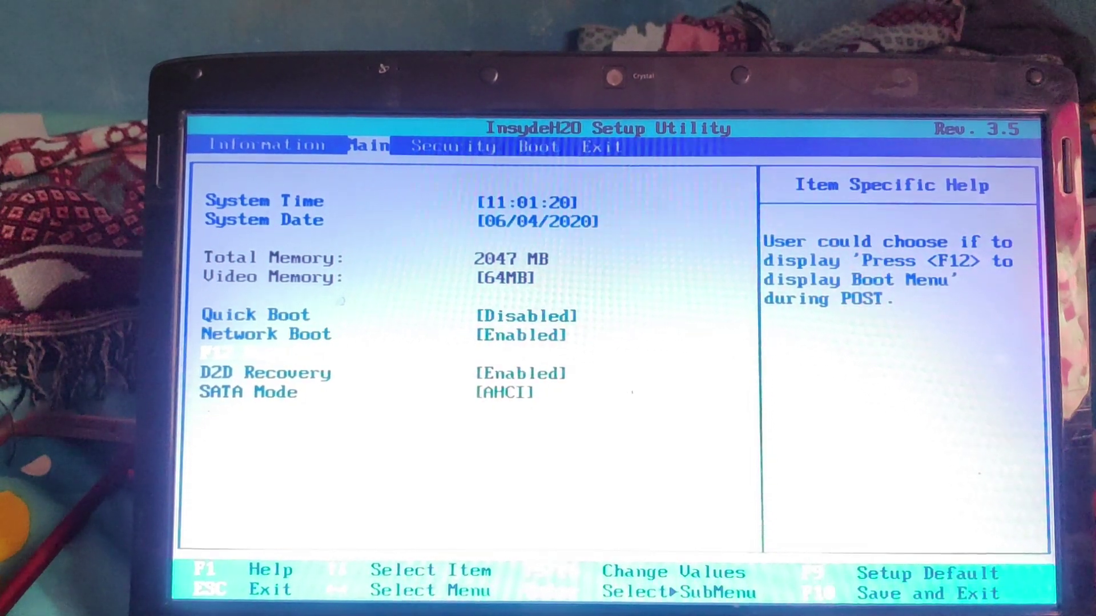
key(F10)
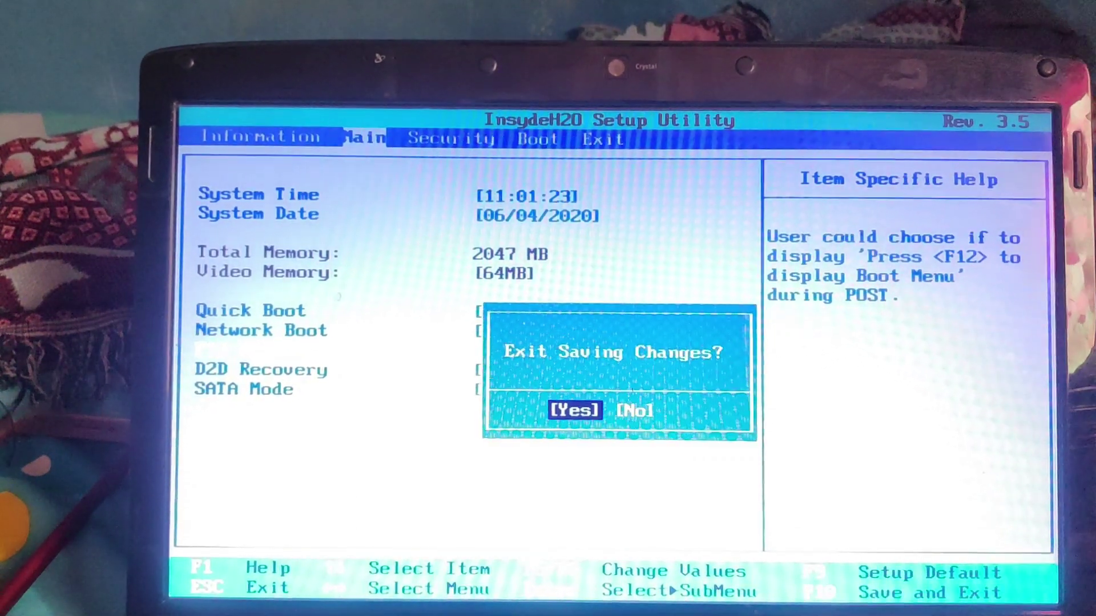
Step: Save the BIOS changes, reboot, and highlight the KingstonDataTraveler 2.0 drive in the F12 boot menu
key(Return)
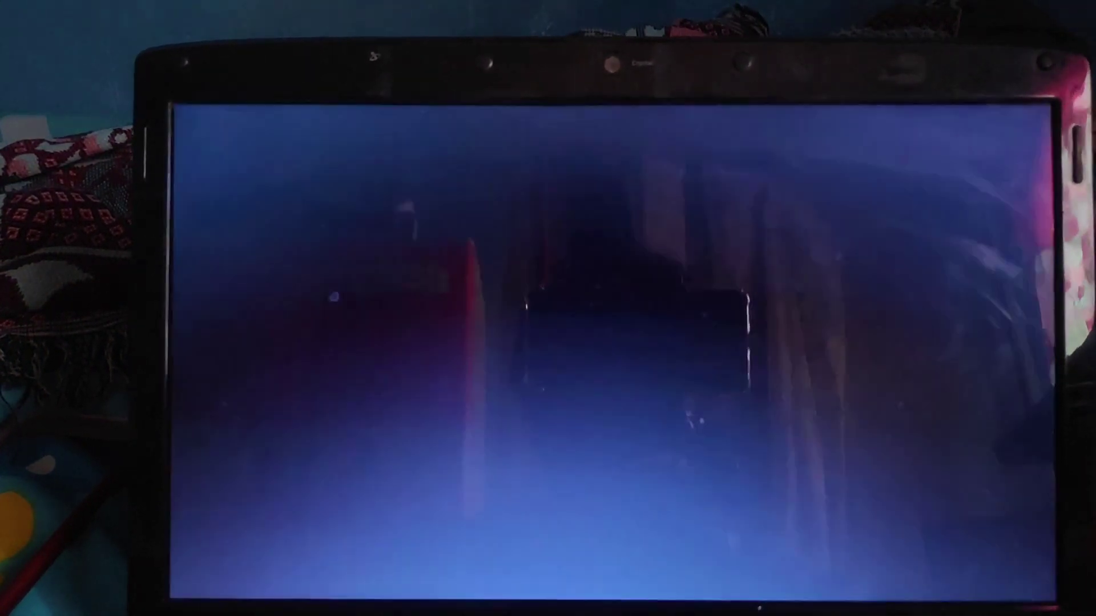
key(F12)
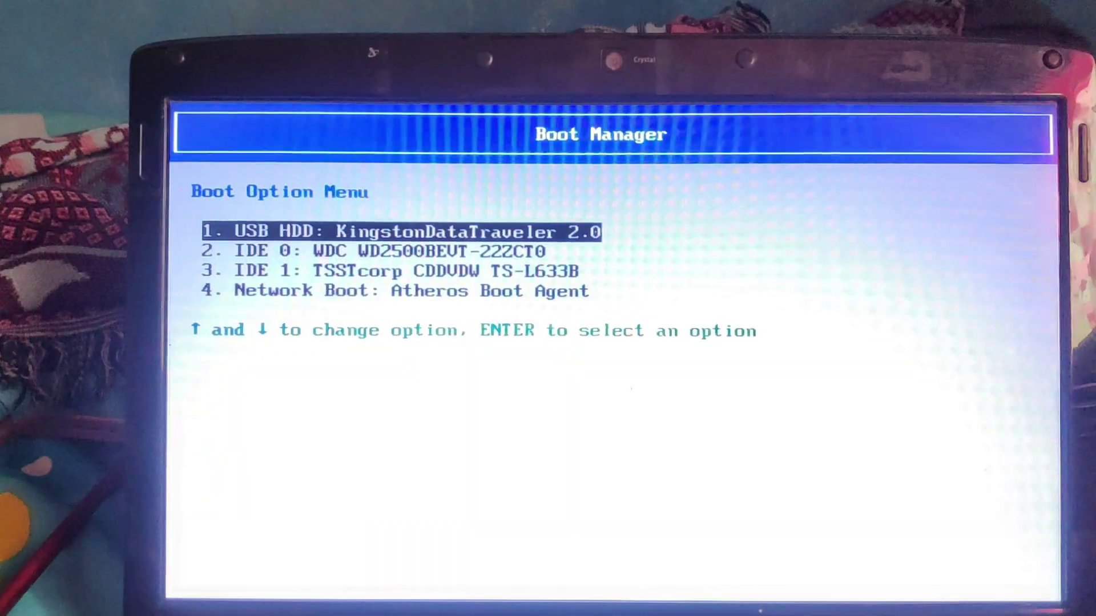
key(Down)
key(Up)
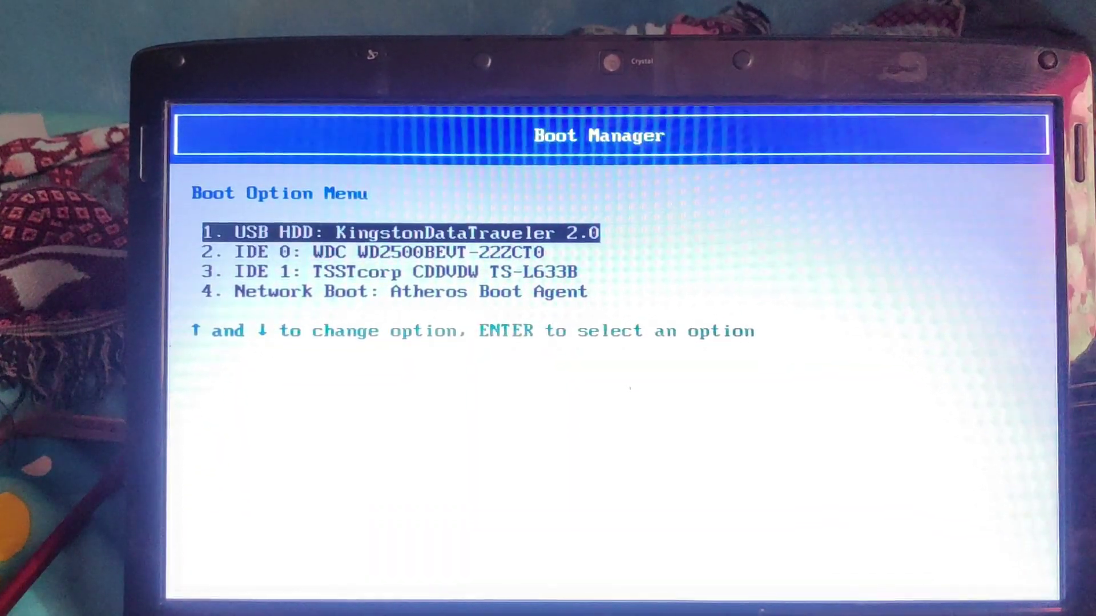